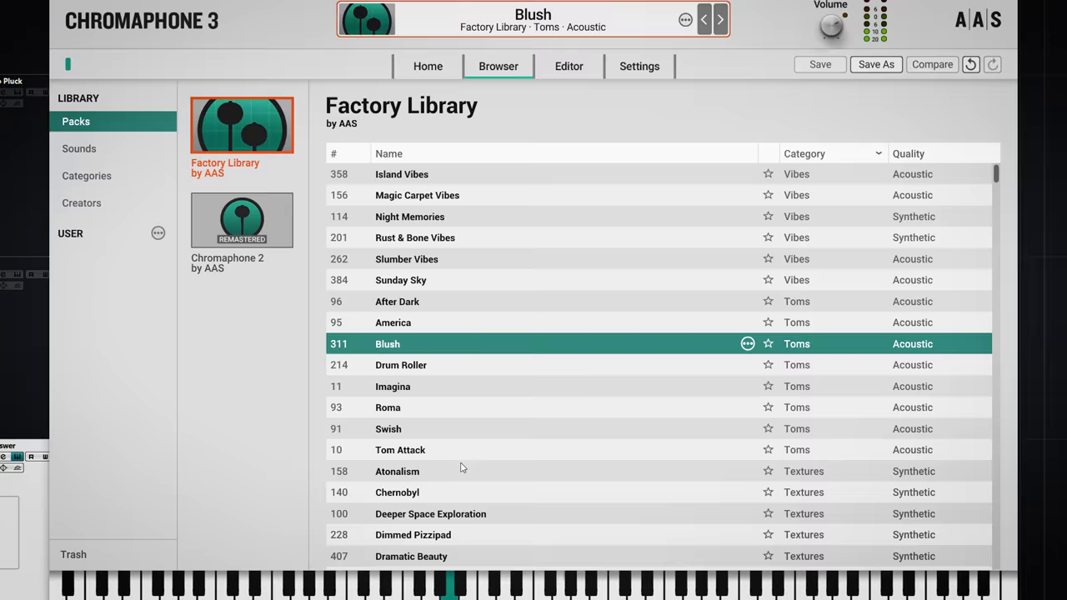
Audition several tom and vibes presets from the Factory Library, including Drum Roller and Night Memories.
click(458, 513)
click(459, 364)
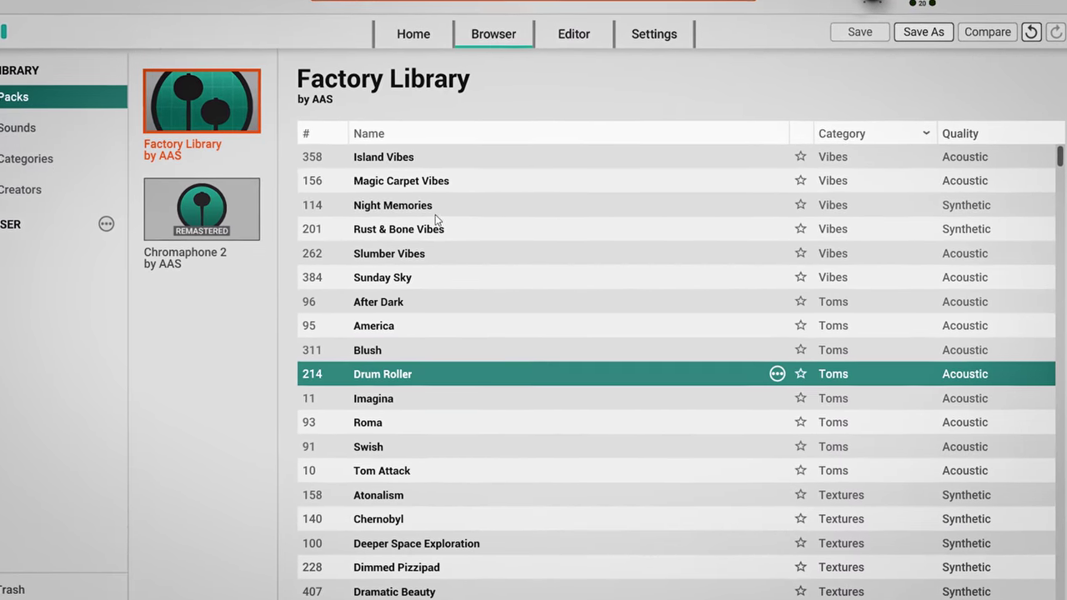
click(435, 209)
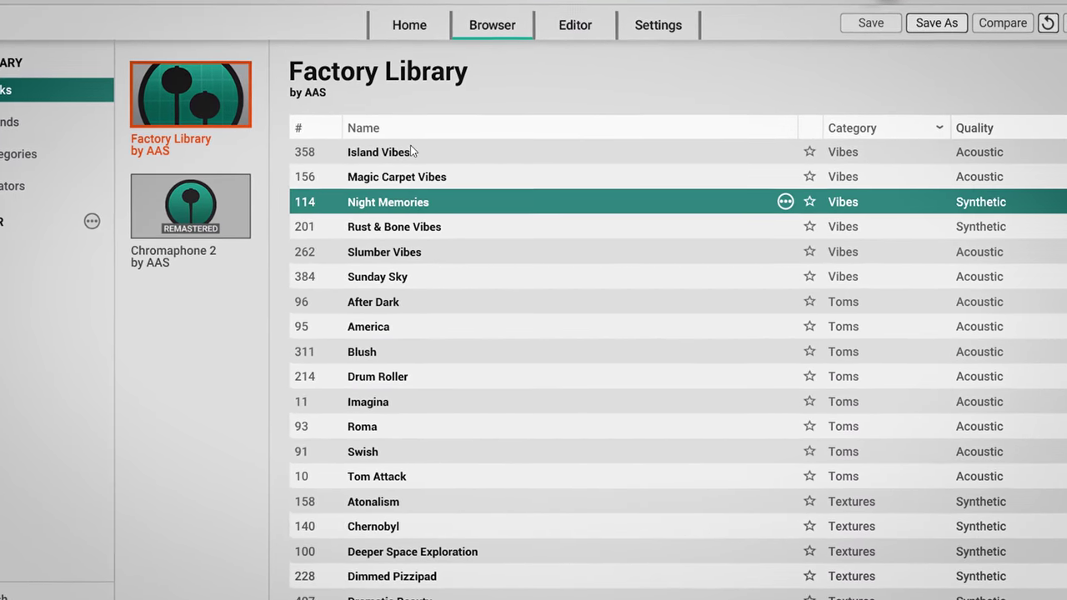
click(462, 156)
click(455, 253)
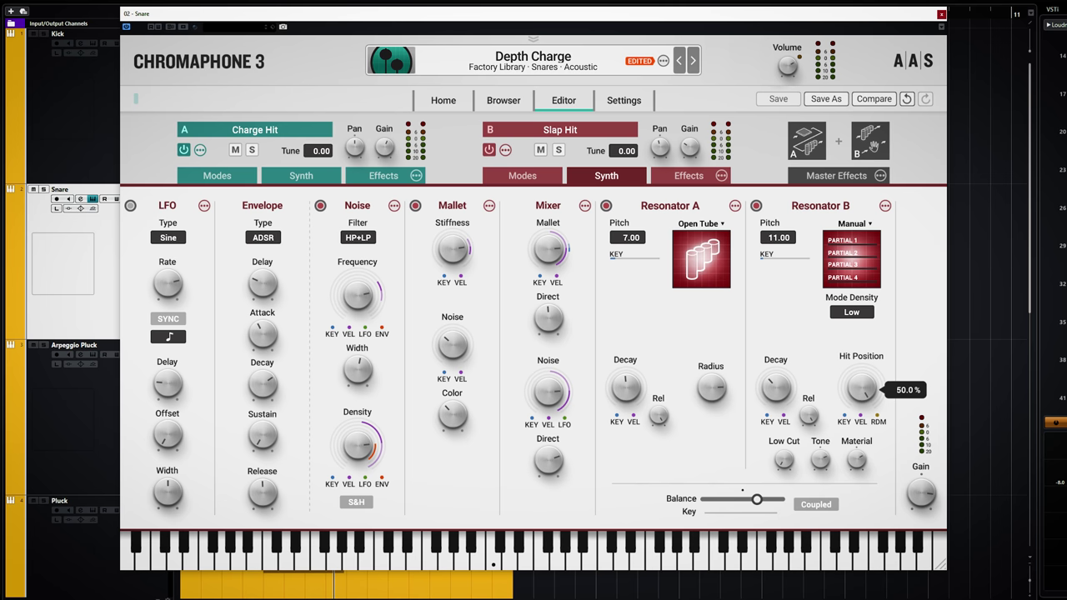
Examine layer B's effects and modes settings and layer A's synth settings in the Snare track's Depth Charge preset.
click(689, 175)
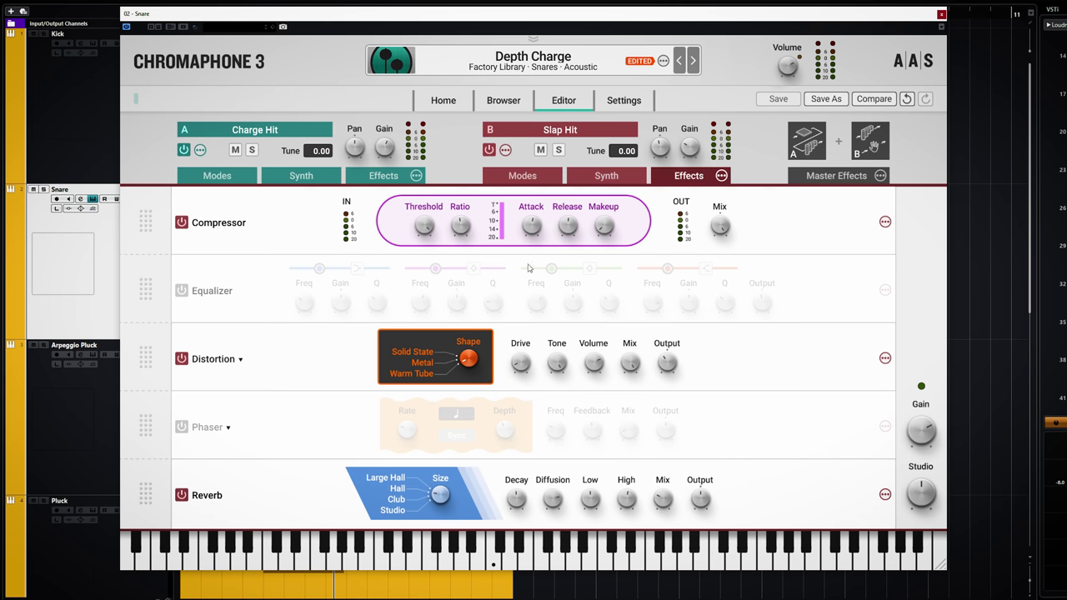
click(521, 176)
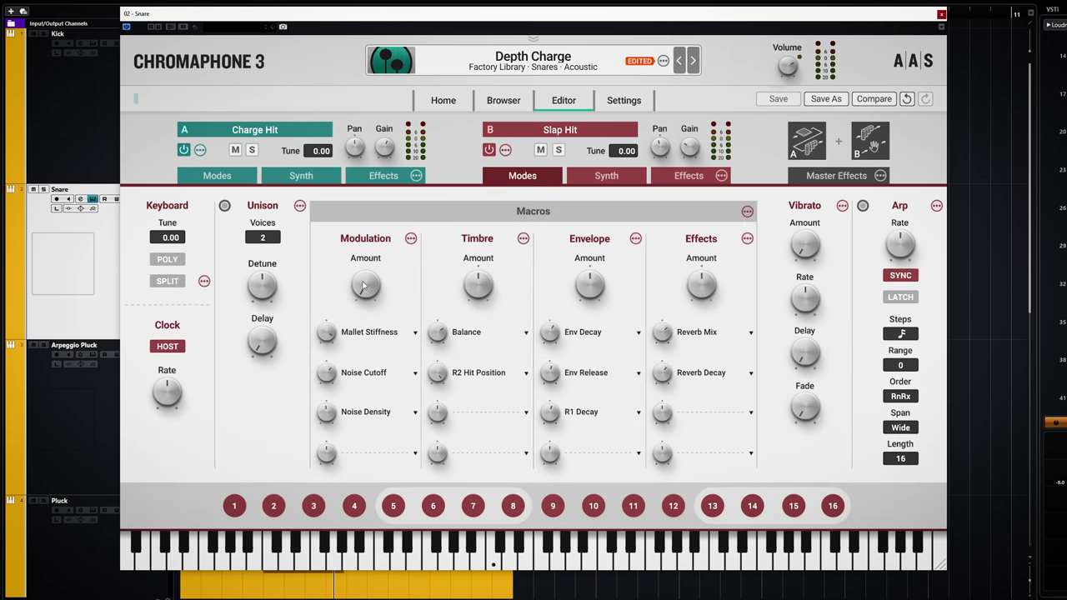
click(314, 178)
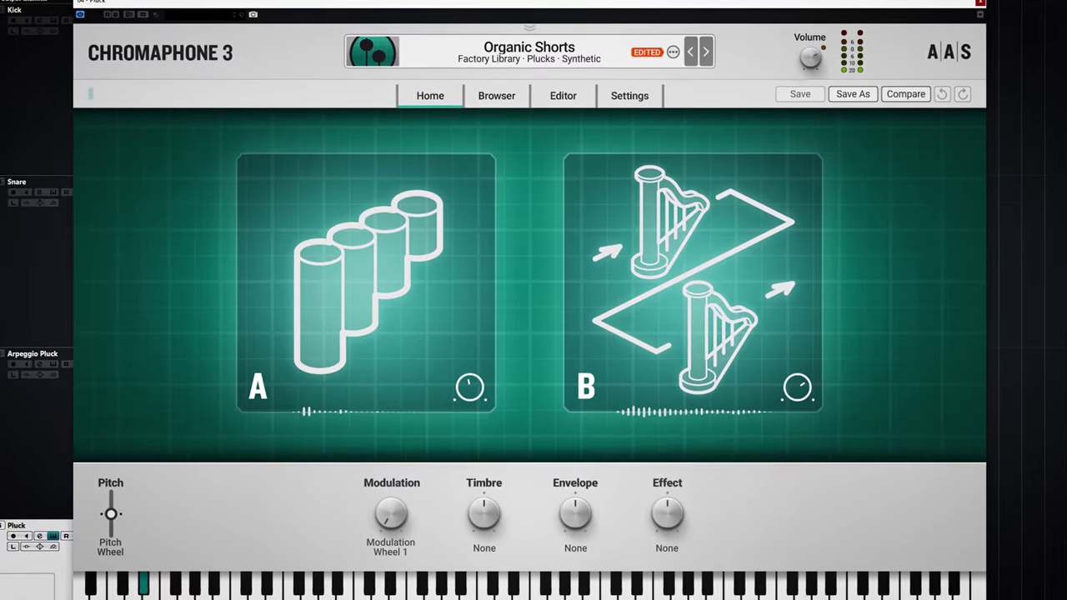
Look through the Pluck instrument's Browser, Editor and Settings pages and return to its Home page.
click(525, 102)
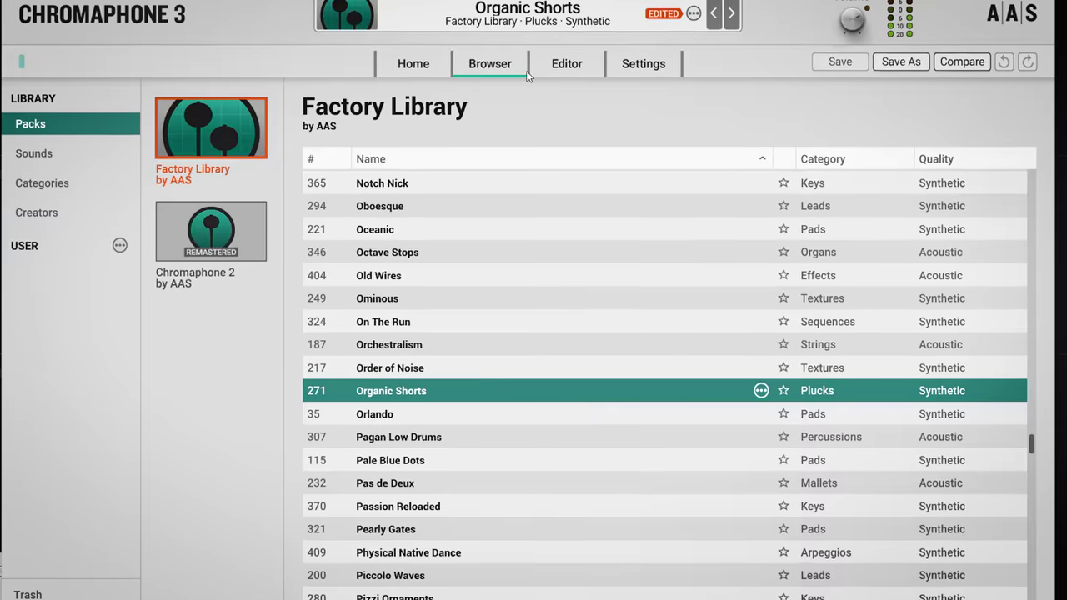
click(567, 63)
click(644, 63)
click(413, 63)
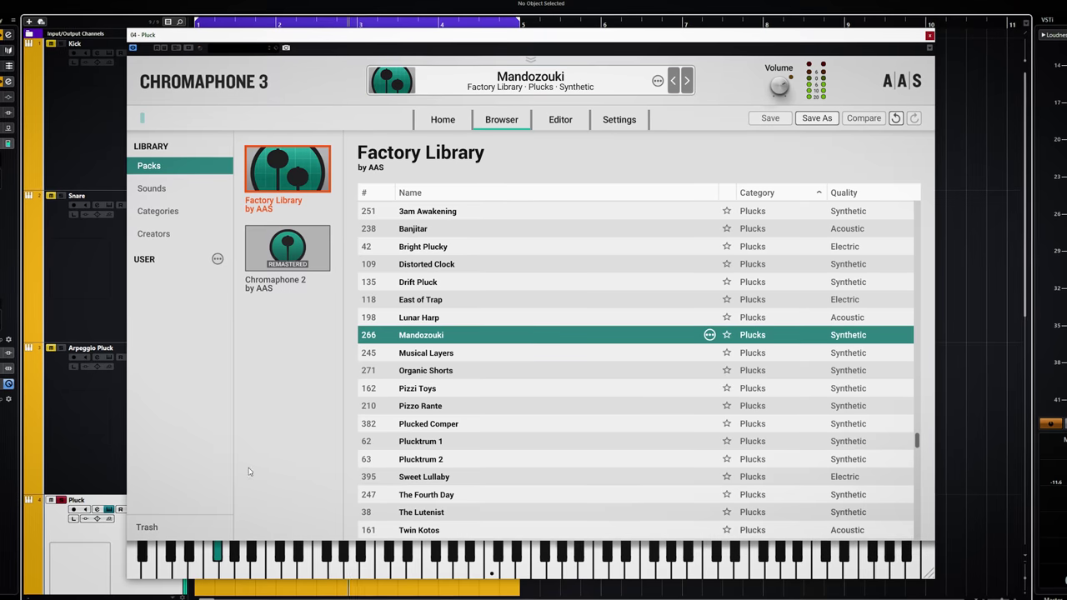
Audition Lunar Harp, East of Trap and Drift Pluck on the Pluck track, settle on Organic Shorts and unsolo the track.
click(761, 318)
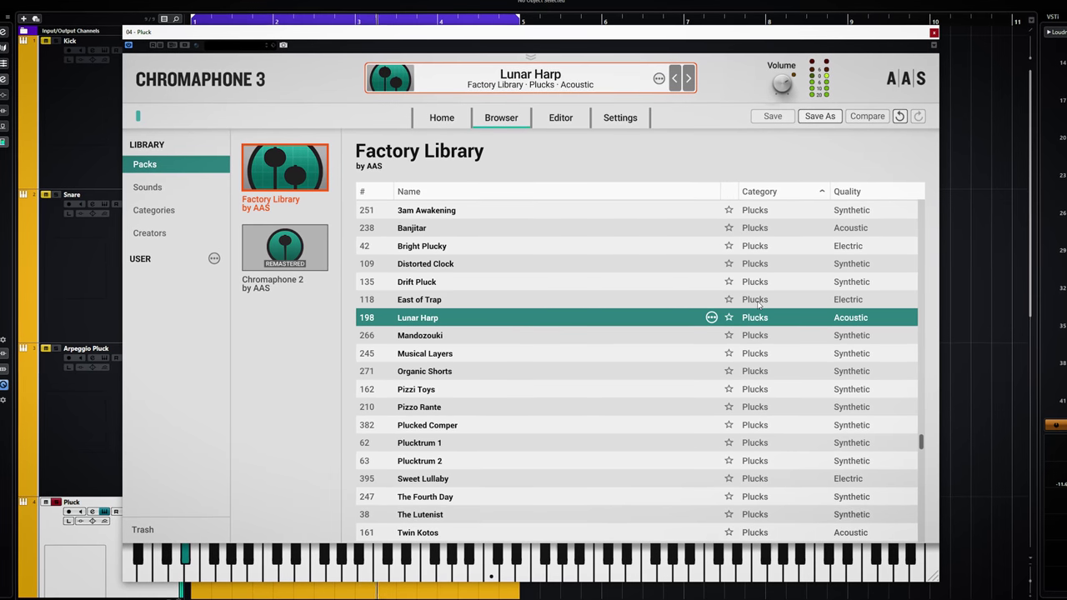
click(759, 302)
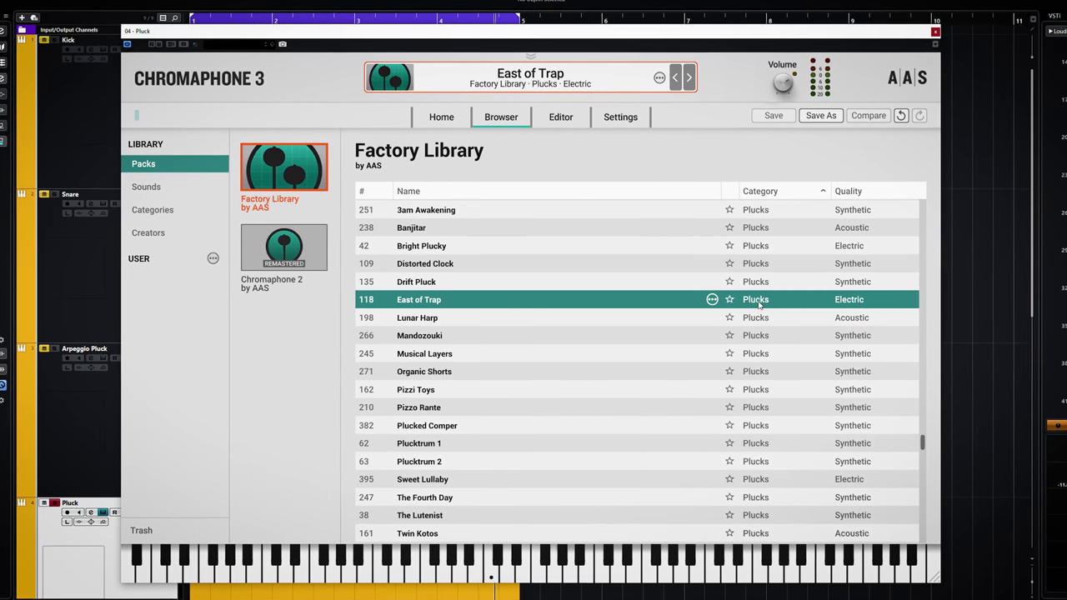
click(758, 286)
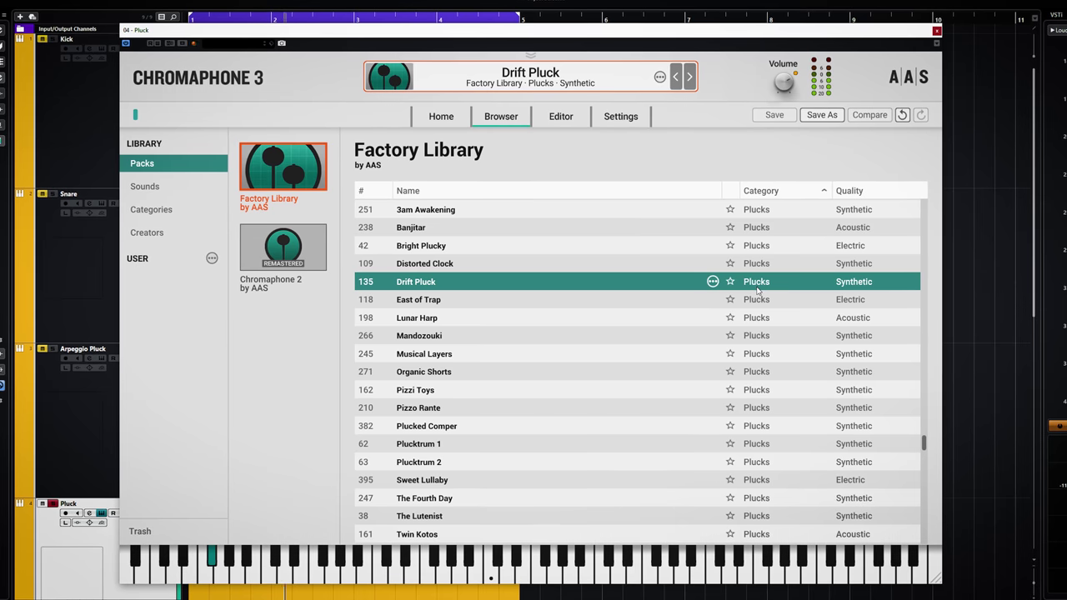
click(783, 374)
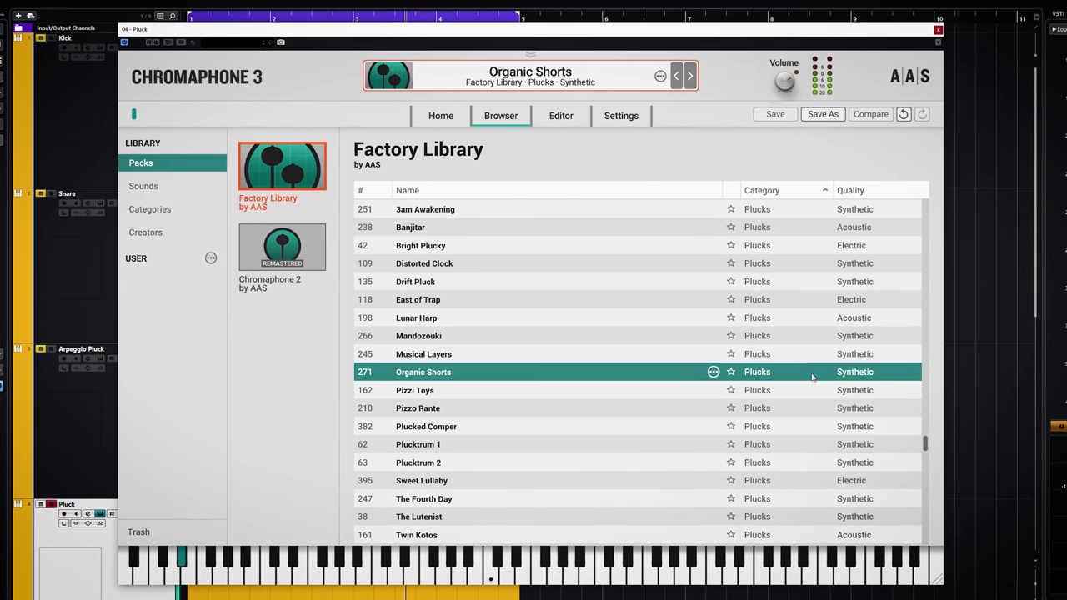
click(47, 506)
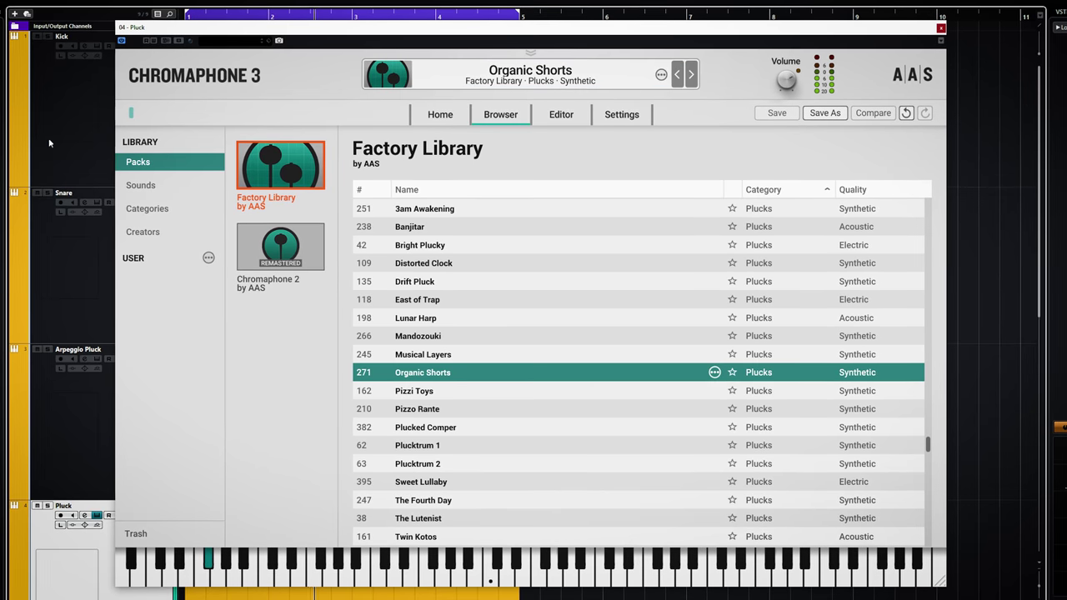
Open the Kick track's instrument, audition Sub Machine, Rust, Klub and Arctic Chill from the Factory Library, and settle on Trap Kit.
click(54, 69)
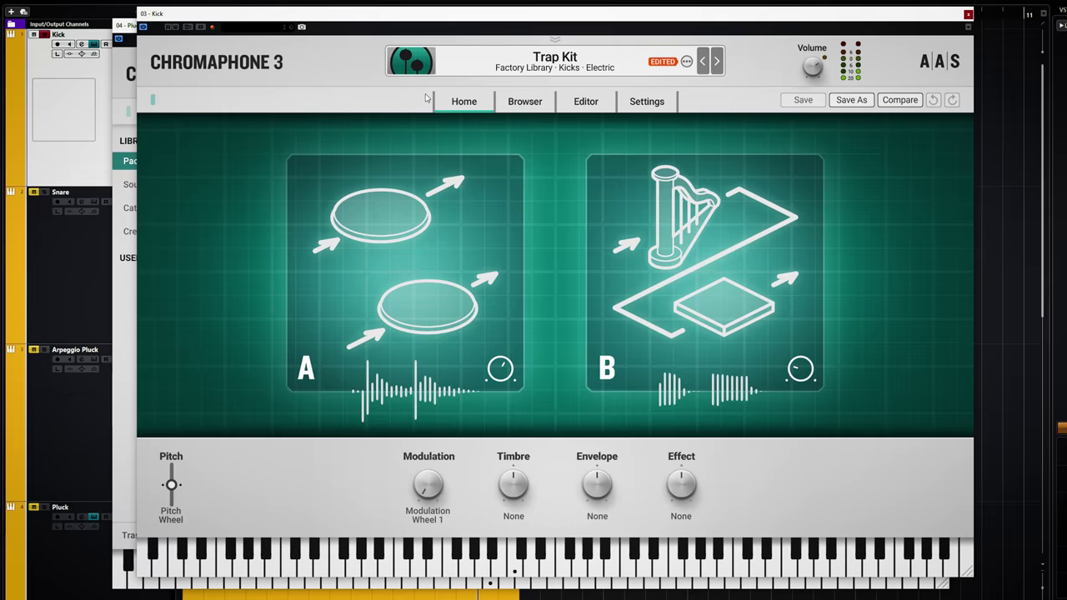
click(525, 101)
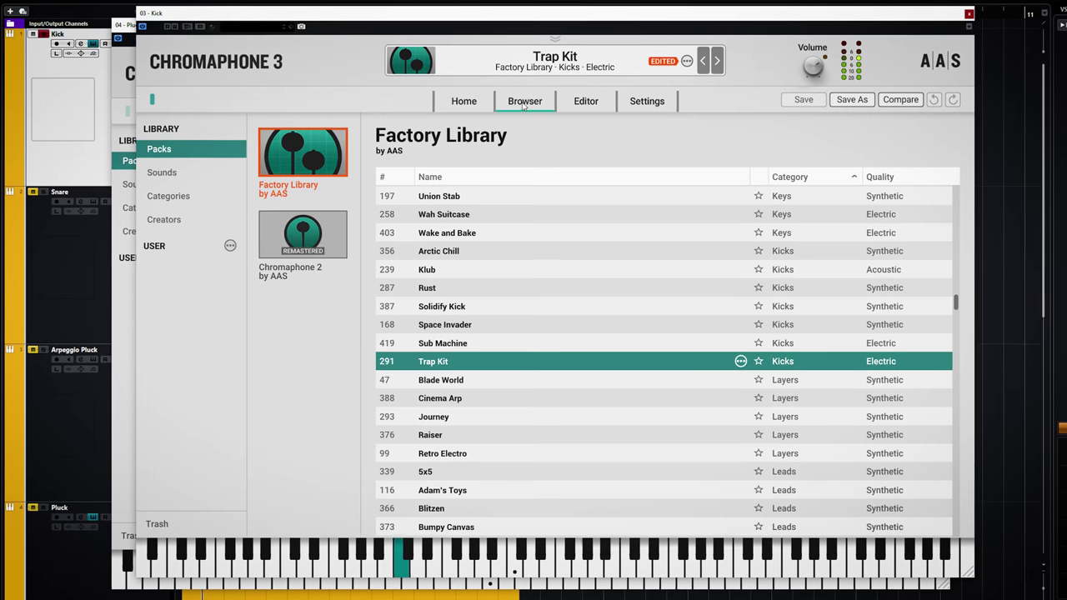
click(789, 345)
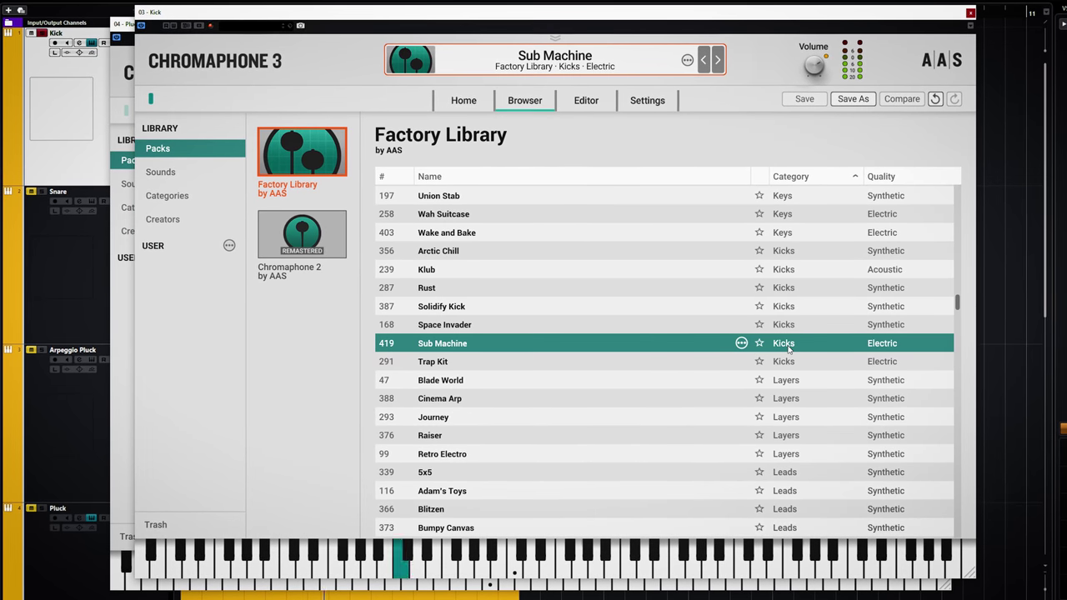
click(785, 289)
click(785, 270)
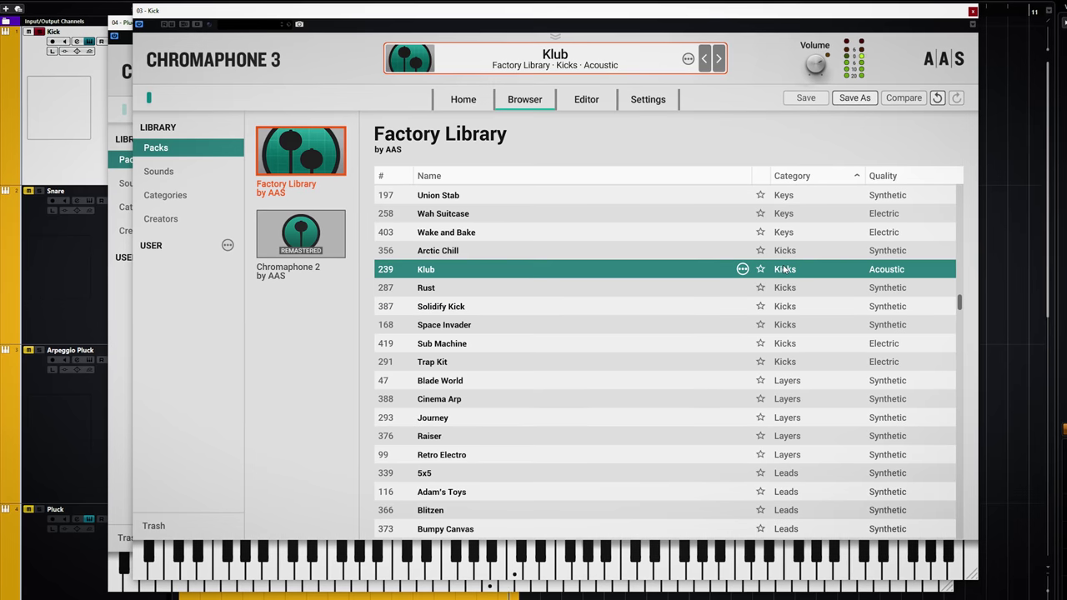
click(785, 251)
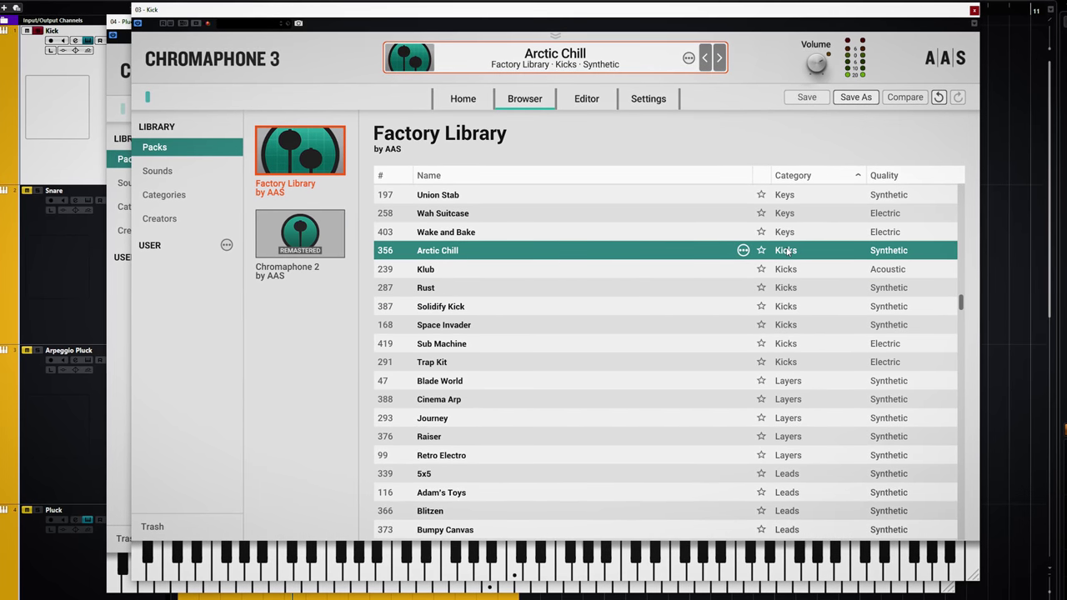
click(789, 345)
click(787, 363)
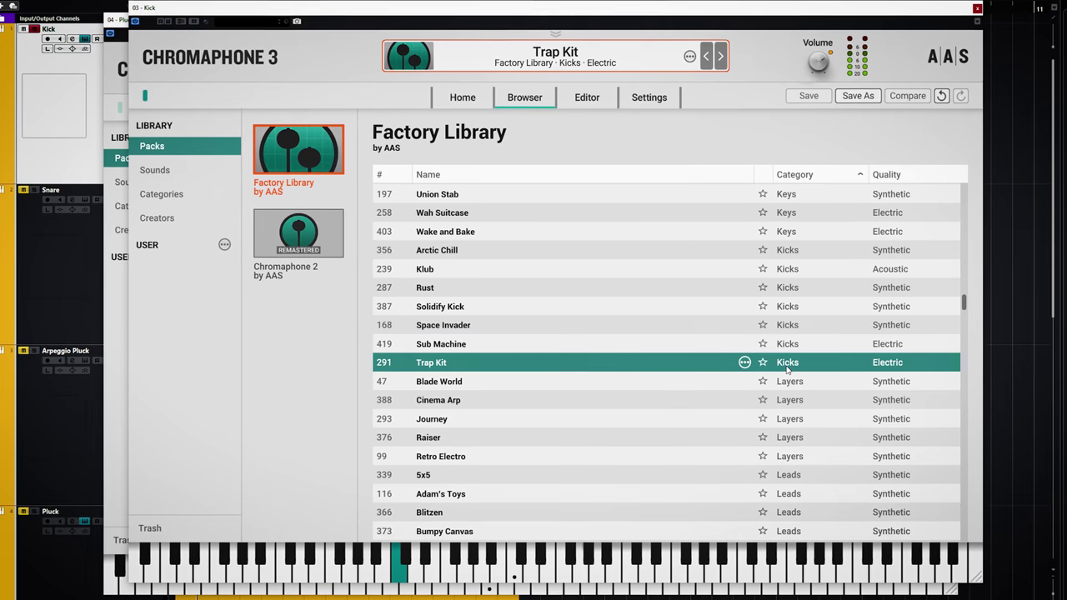
Audition Funky Time, Capitol Snare and Hubcap on the Snare track, settle on Depth Charge and close its instrument window.
click(128, 294)
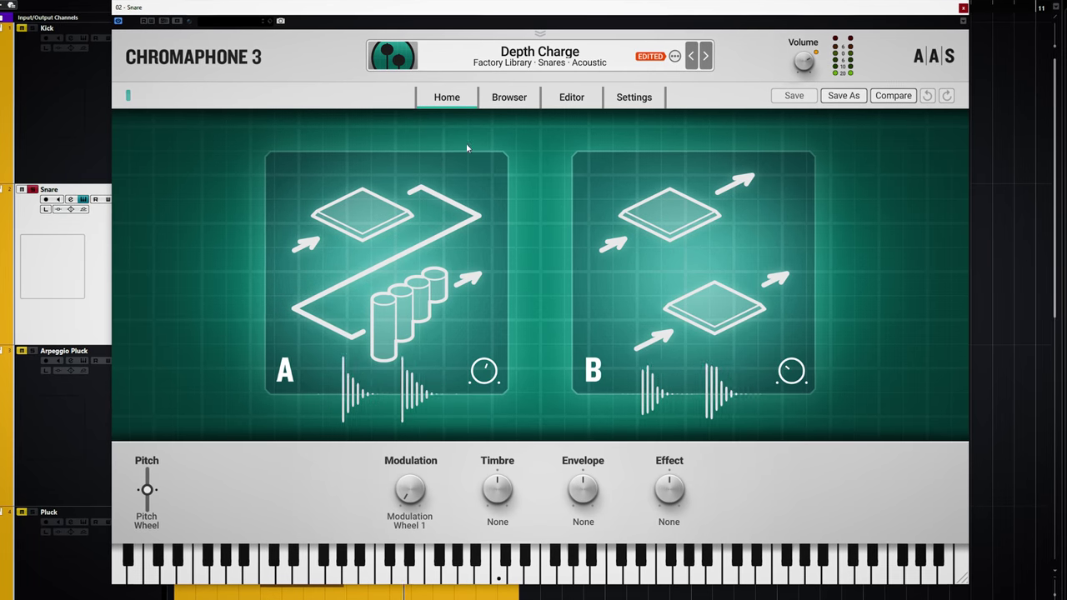
click(510, 100)
click(432, 383)
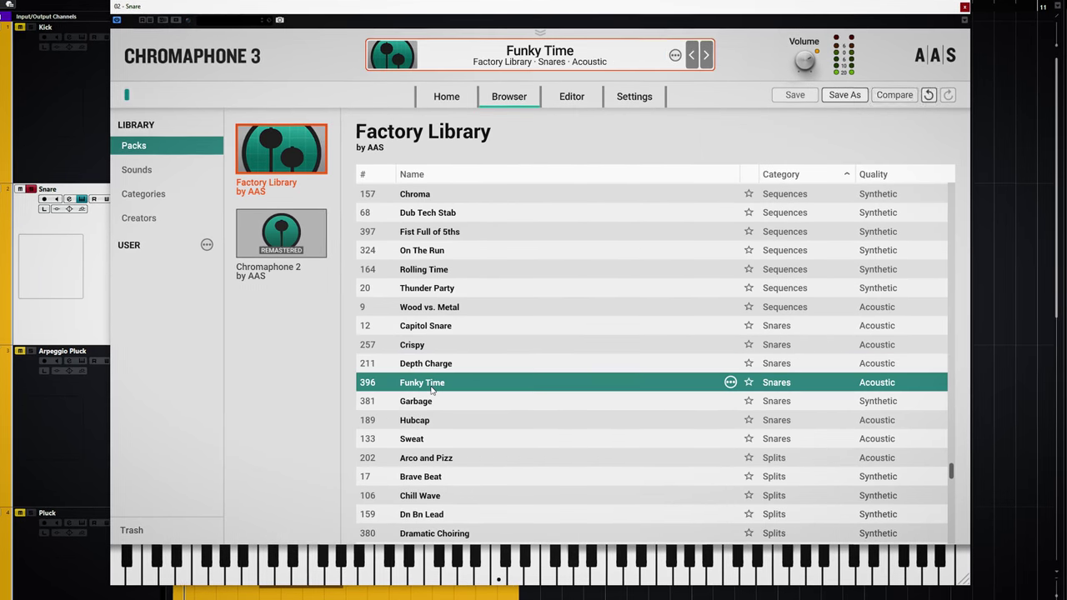
click(433, 328)
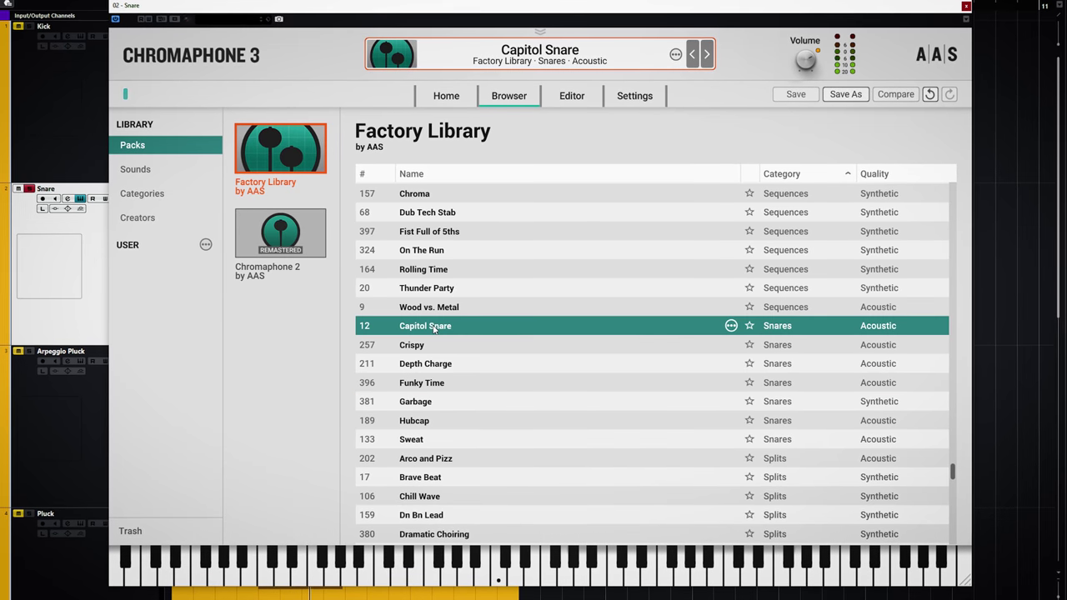
click(415, 421)
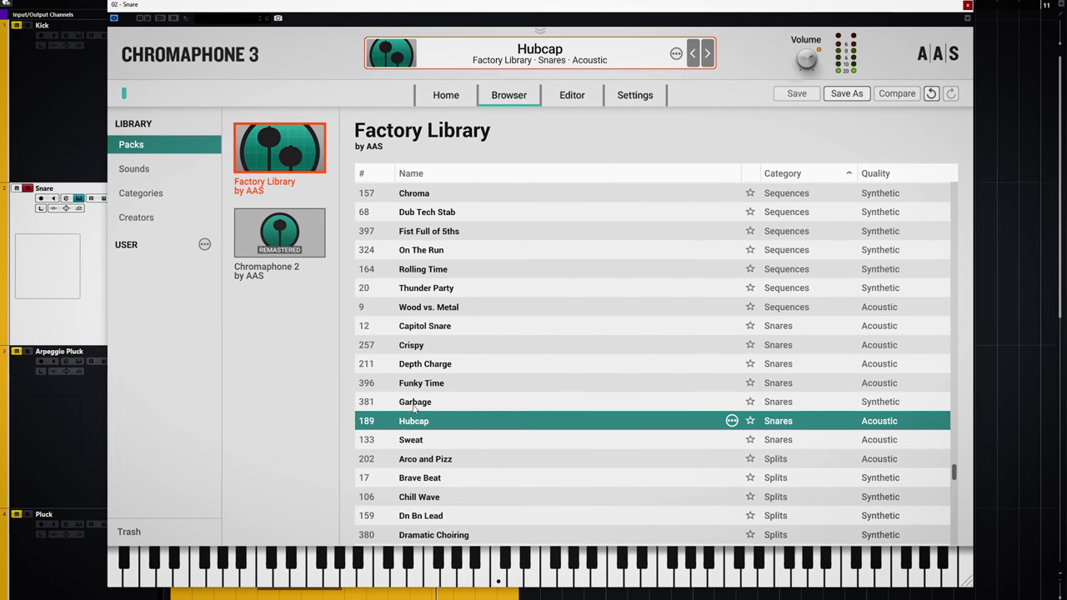
click(417, 367)
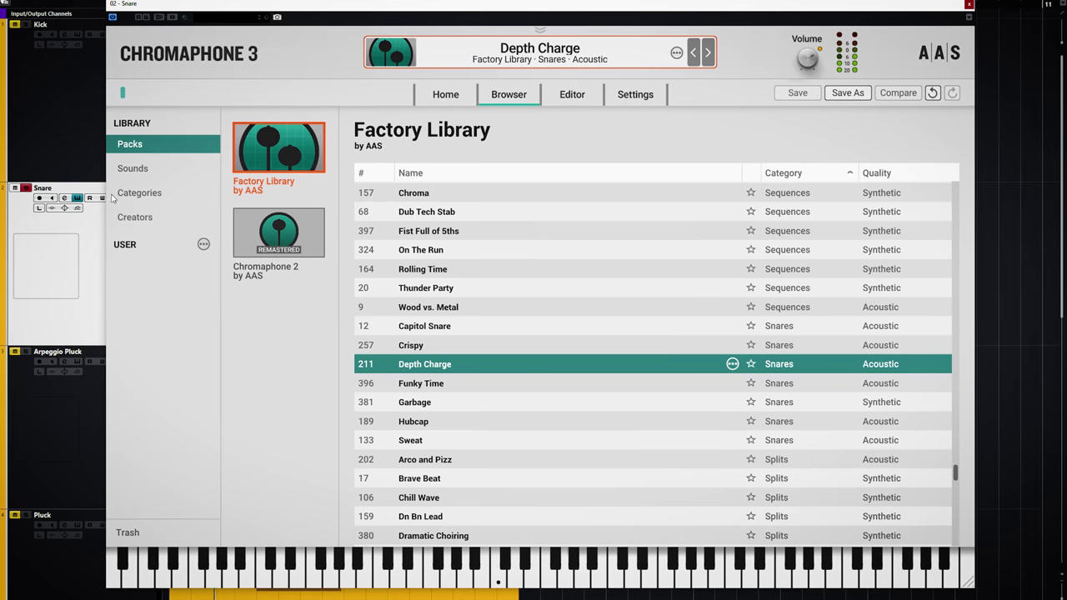
click(969, 4)
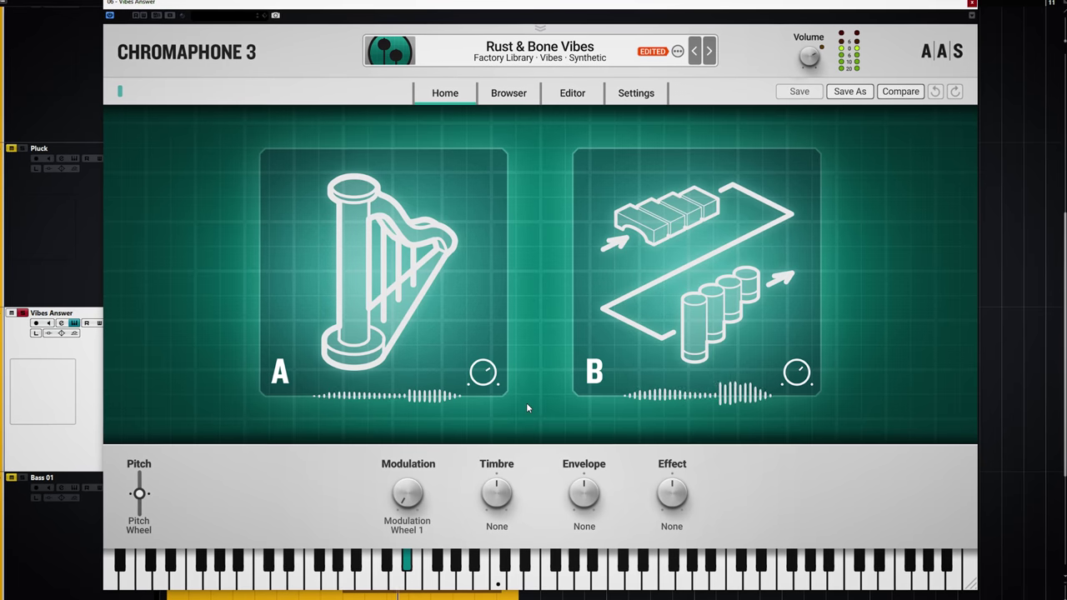
Audition Drum Roller, Imagina, Magic Carpet Vibes and Slumber Vibes from the Factory Library on the Vibes Answer track.
click(512, 93)
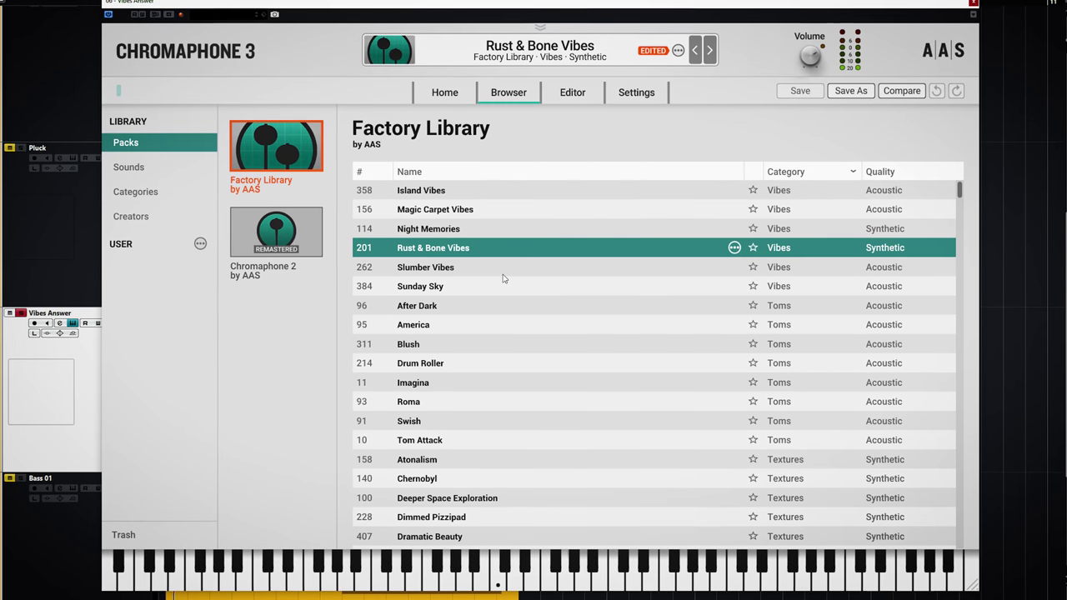
click(414, 367)
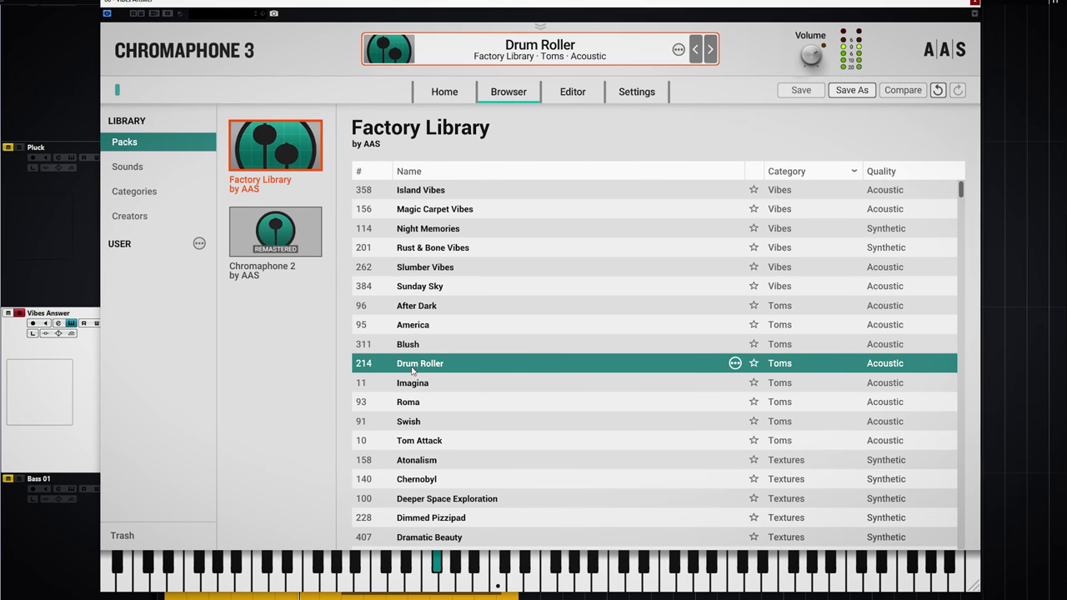
click(409, 385)
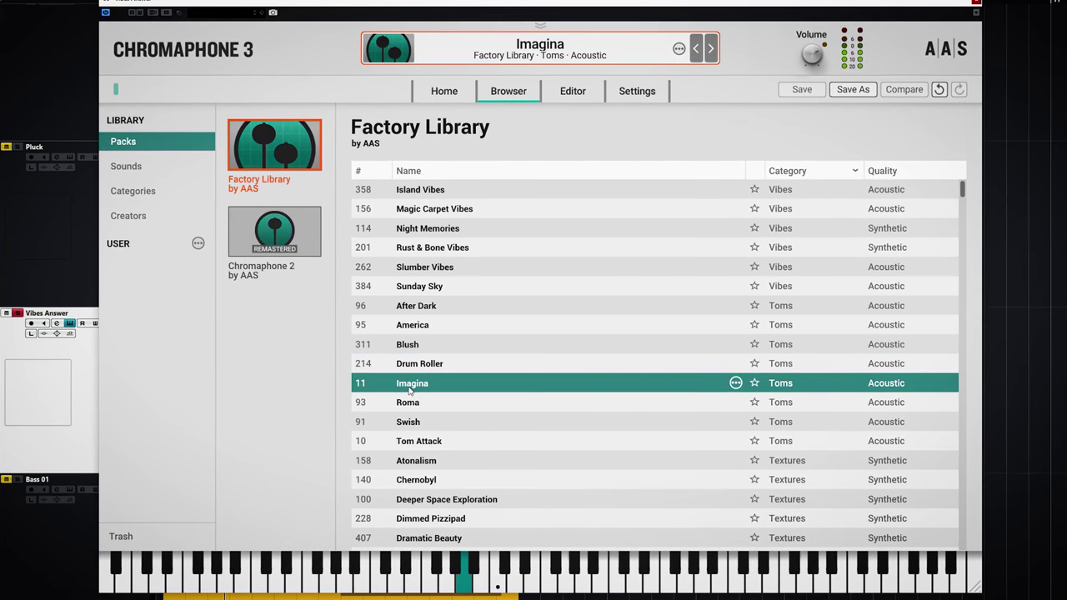
click(411, 210)
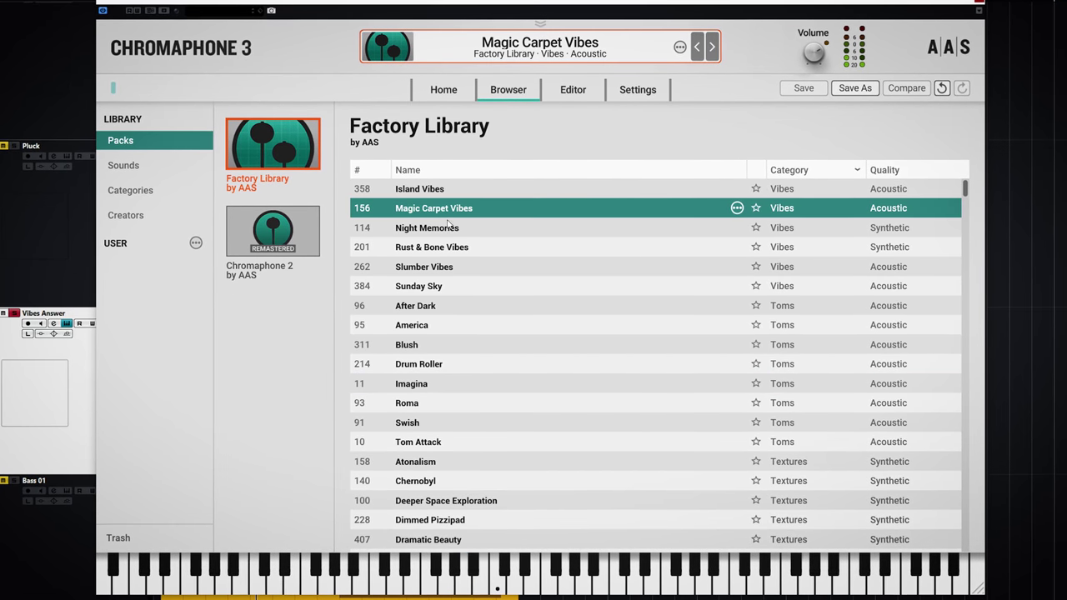
click(440, 269)
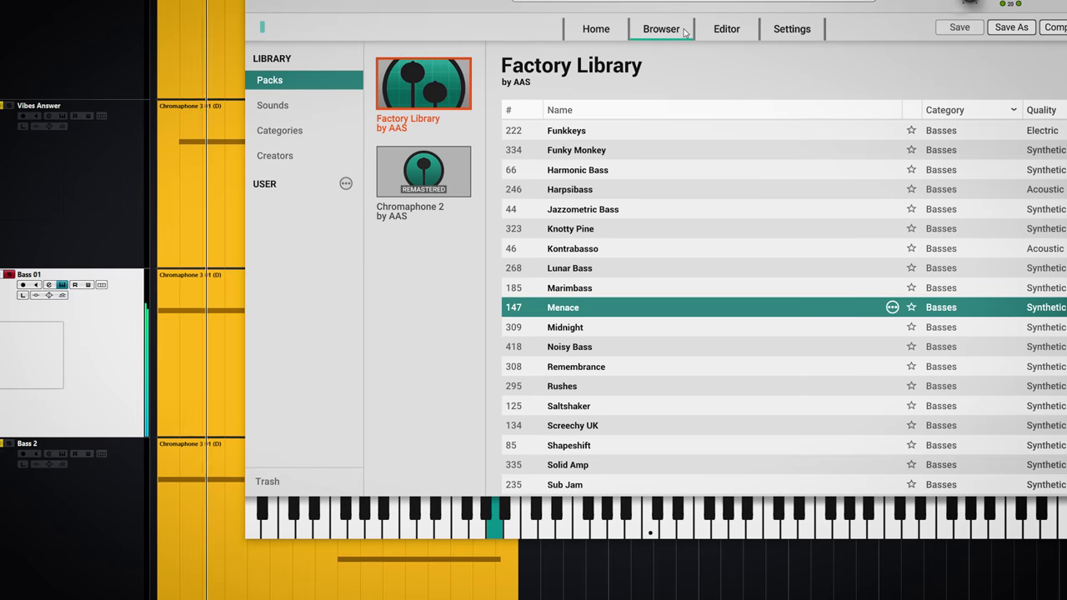
Audition the bass presets Midnight, Marimbass, Lunar Bass and Knotty Pine on the Bass 01 track.
click(579, 327)
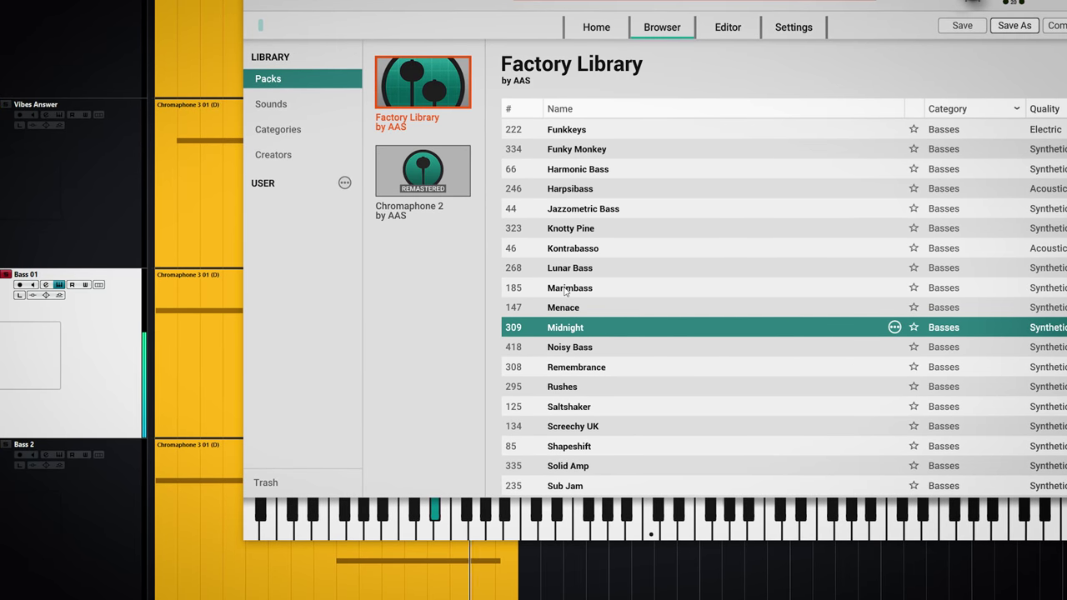
click(565, 289)
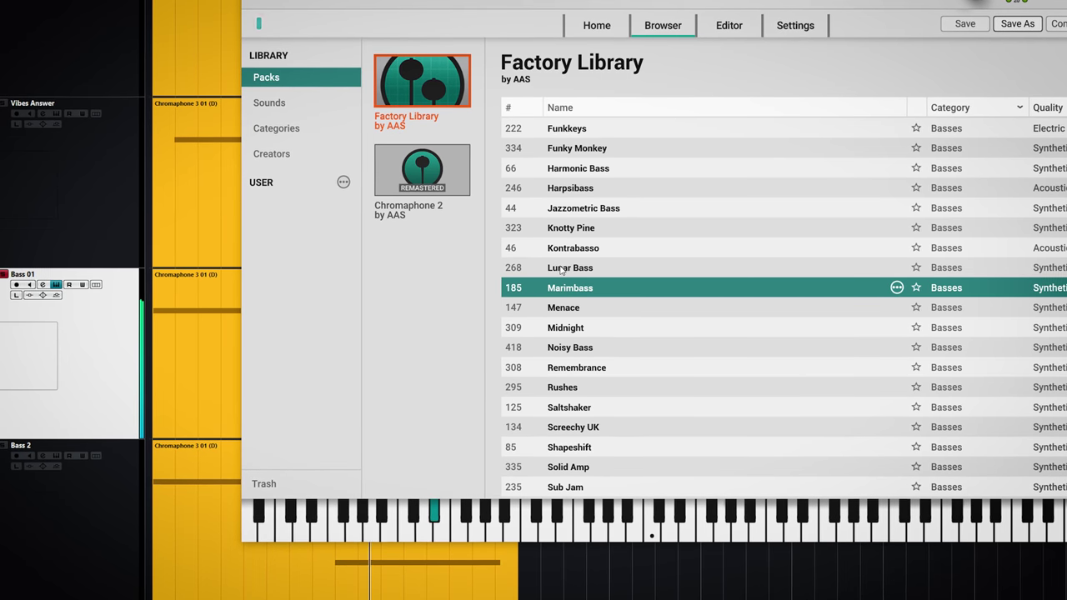
click(561, 269)
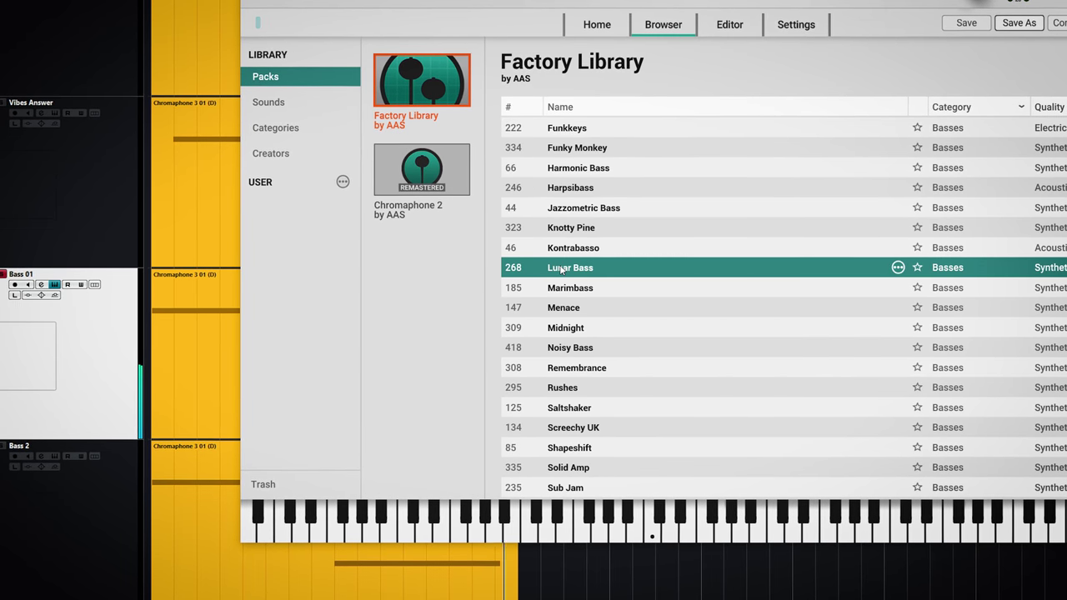
click(558, 233)
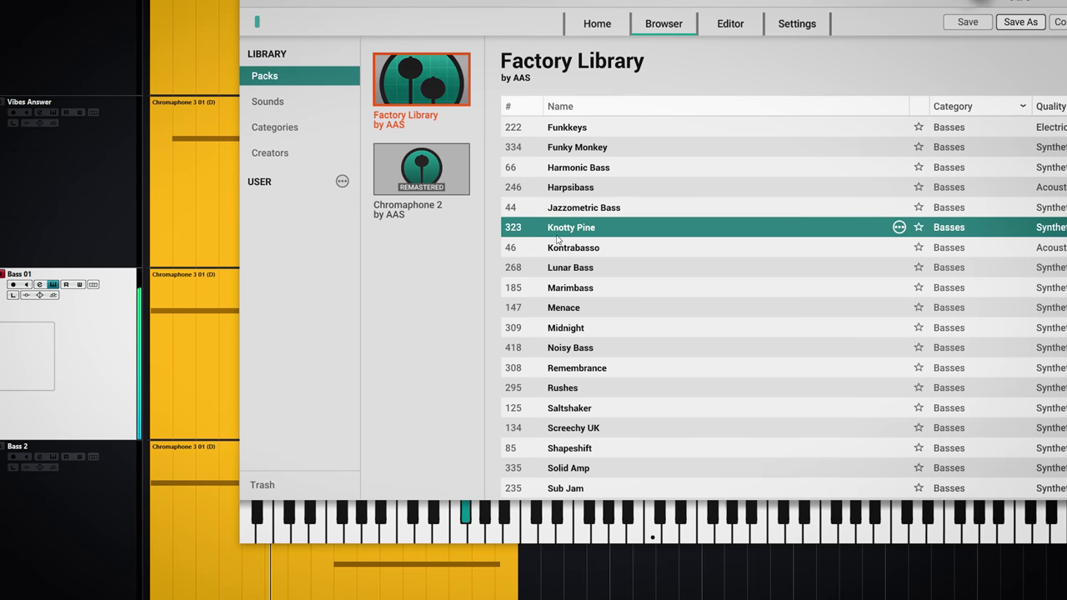
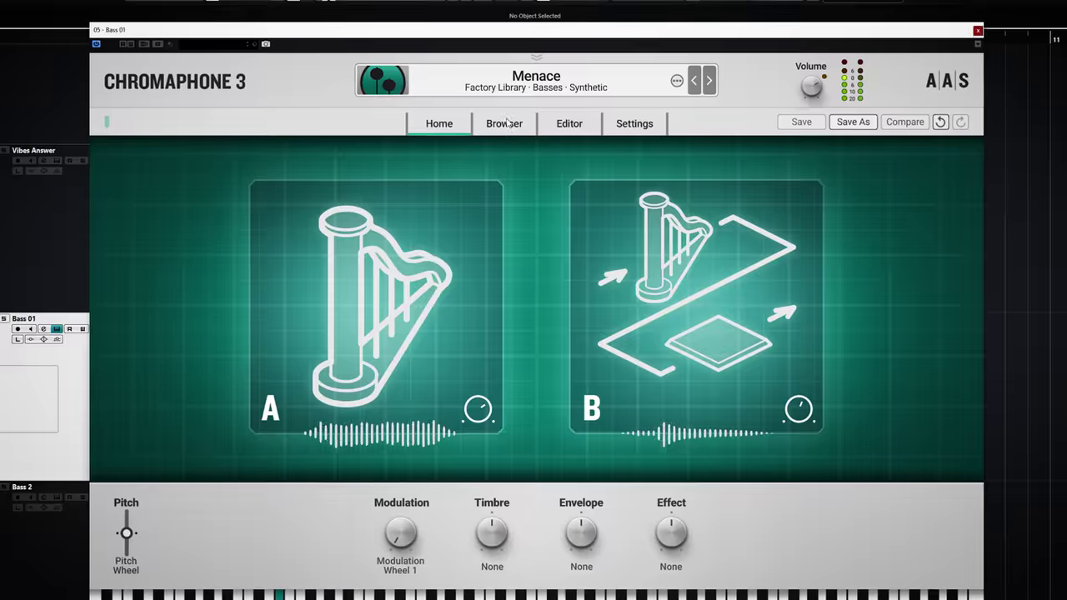
Look through the Browser, Settings, Home and Editor pages with the Menace bass preset loaded.
click(430, 365)
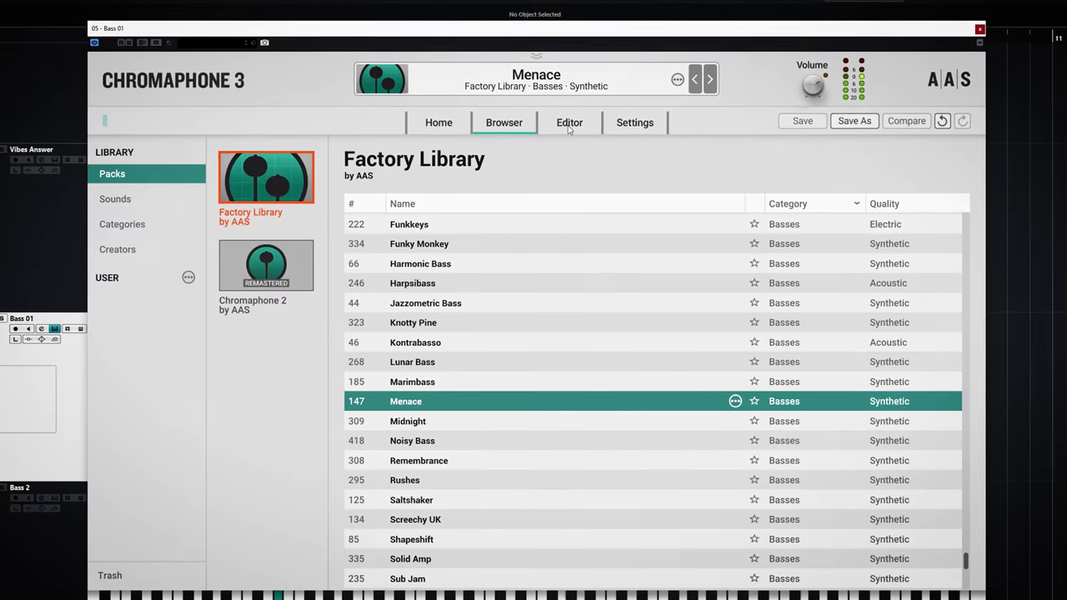
click(664, 383)
click(629, 125)
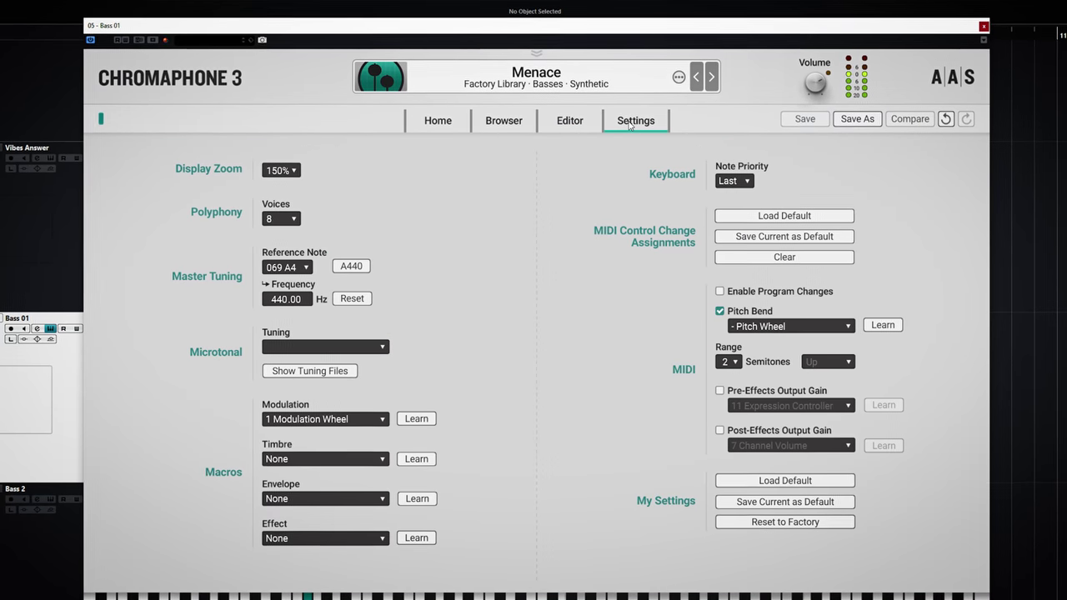
click(437, 120)
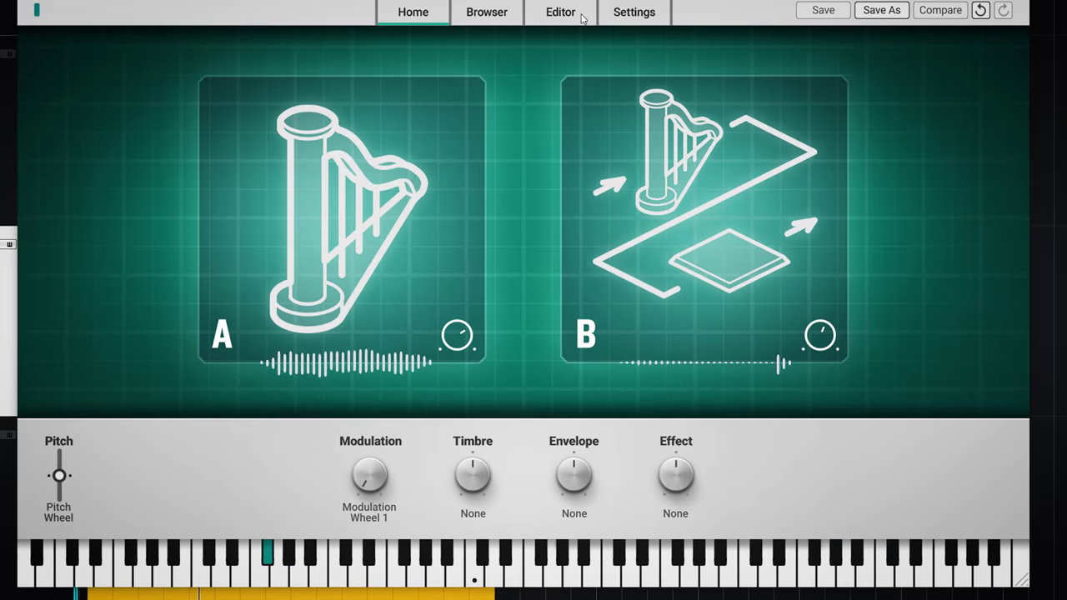
click(575, 12)
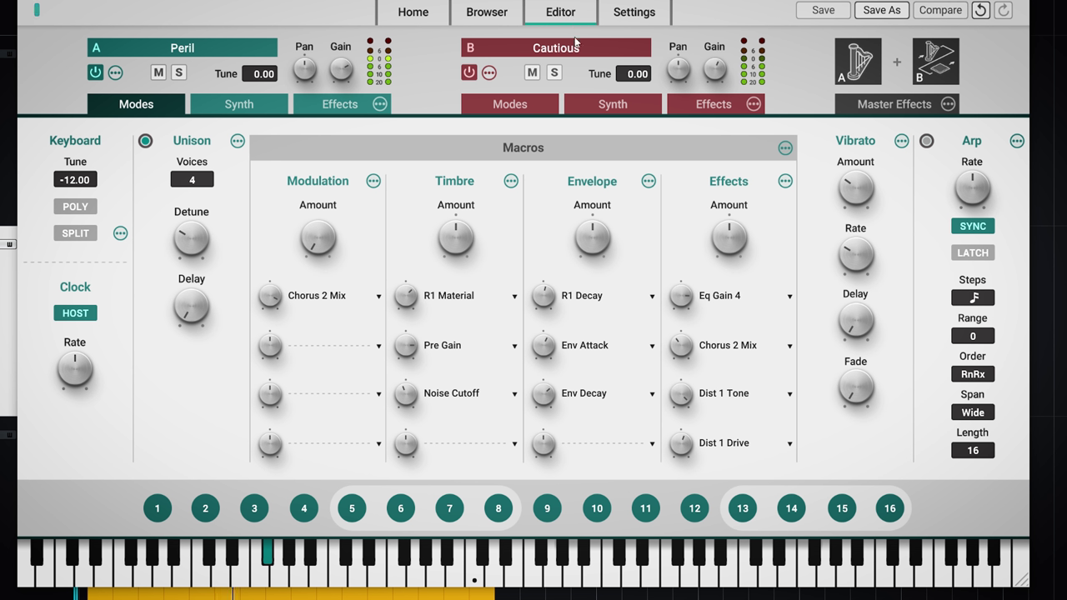
click(418, 15)
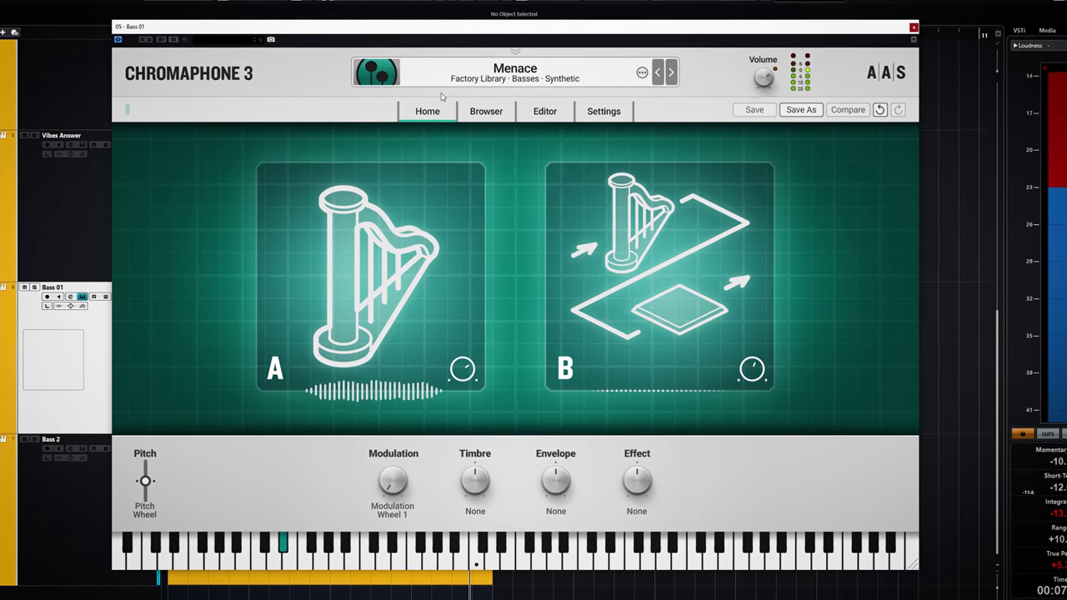
Look over the full preset list, and browse the library by sounds, categories, creators and packs.
click(502, 113)
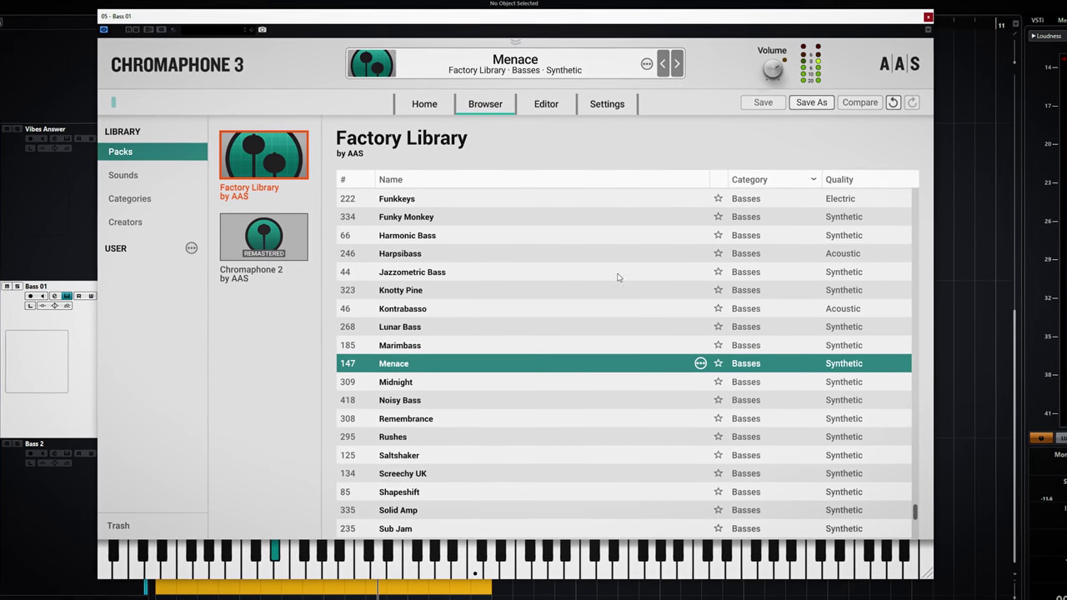
click(385, 73)
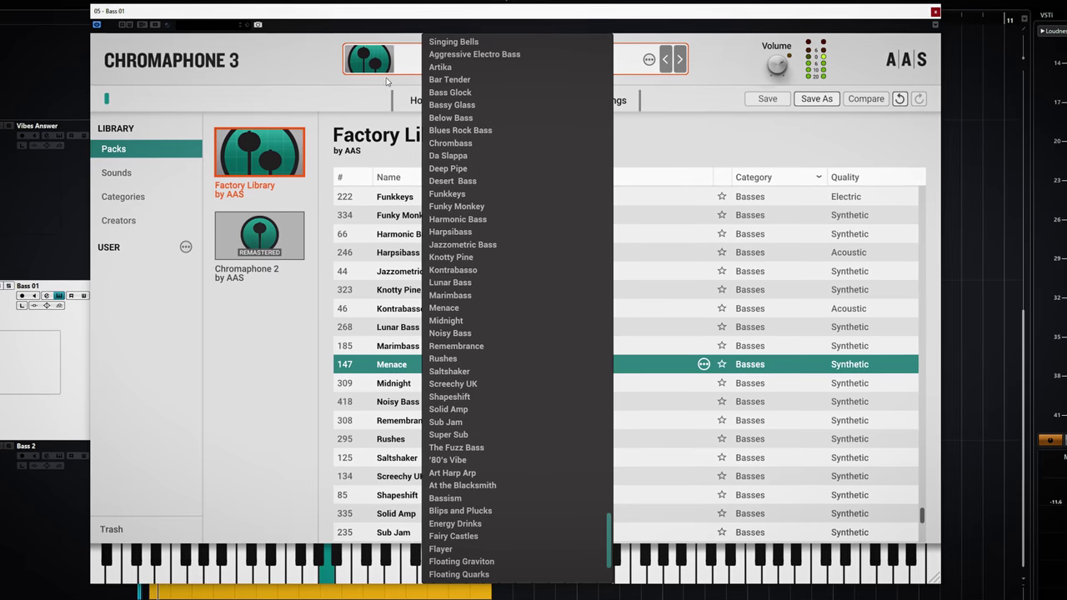
click(386, 78)
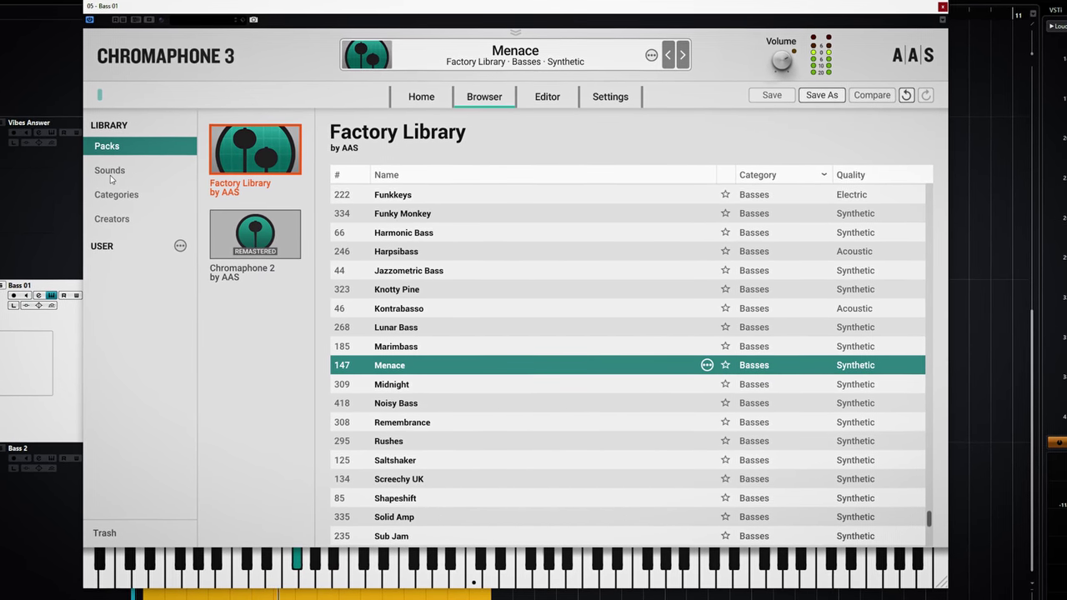
click(110, 174)
click(116, 195)
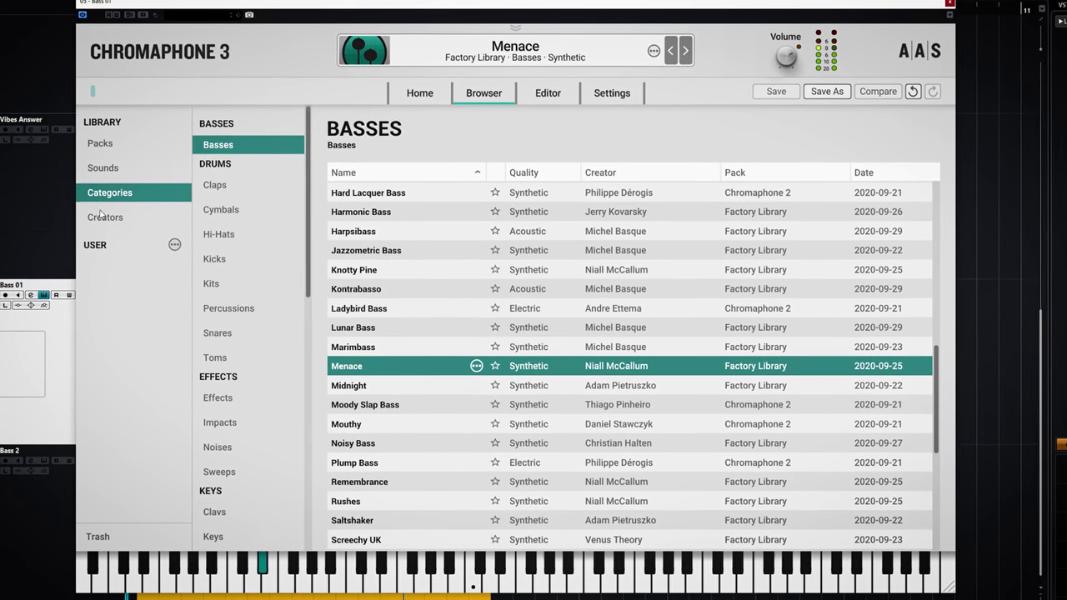
click(102, 216)
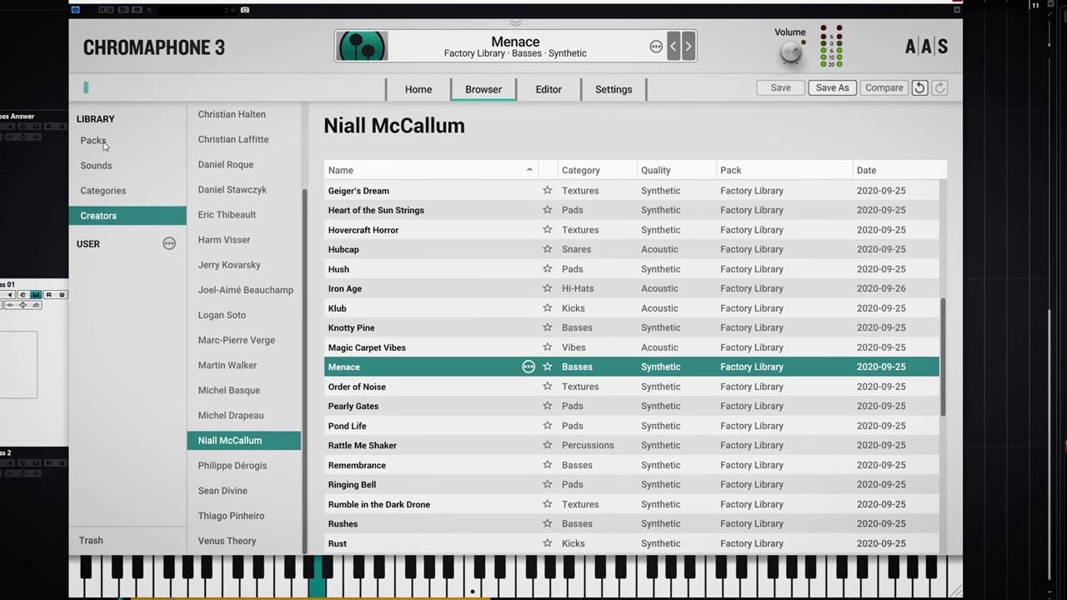
click(96, 142)
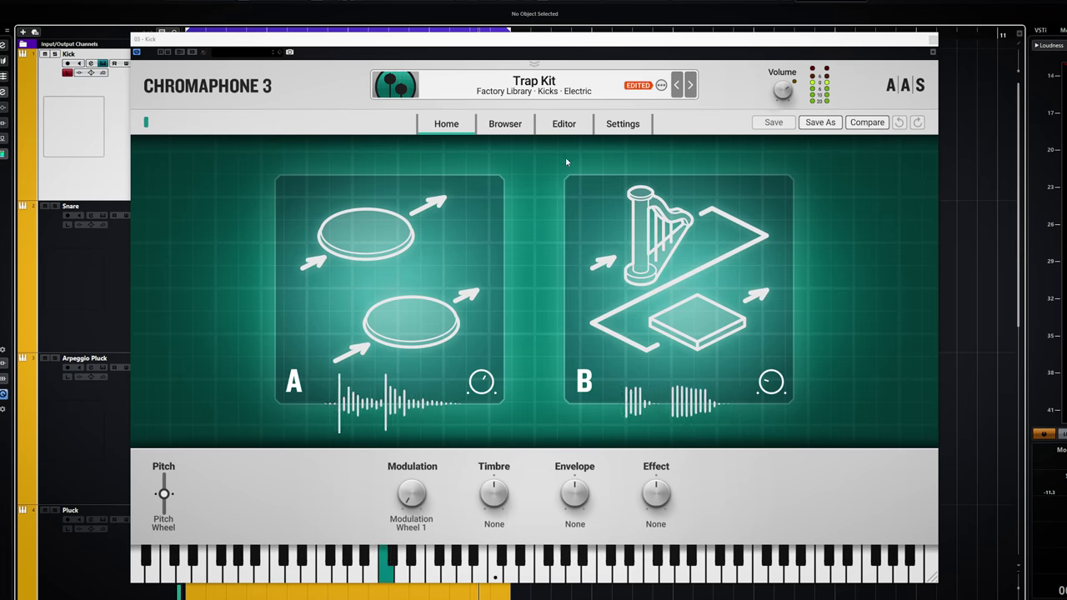
Open the Editor for Trap Kit on the Kick track, check the layer options, and browse layer B's presets, keeping Destructor.
click(563, 125)
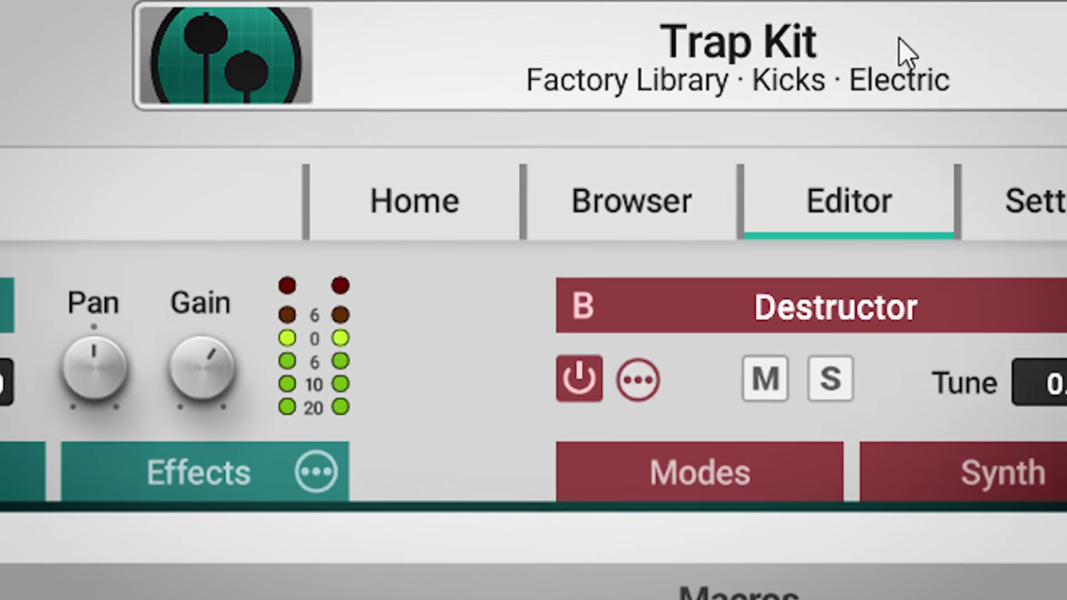
click(298, 163)
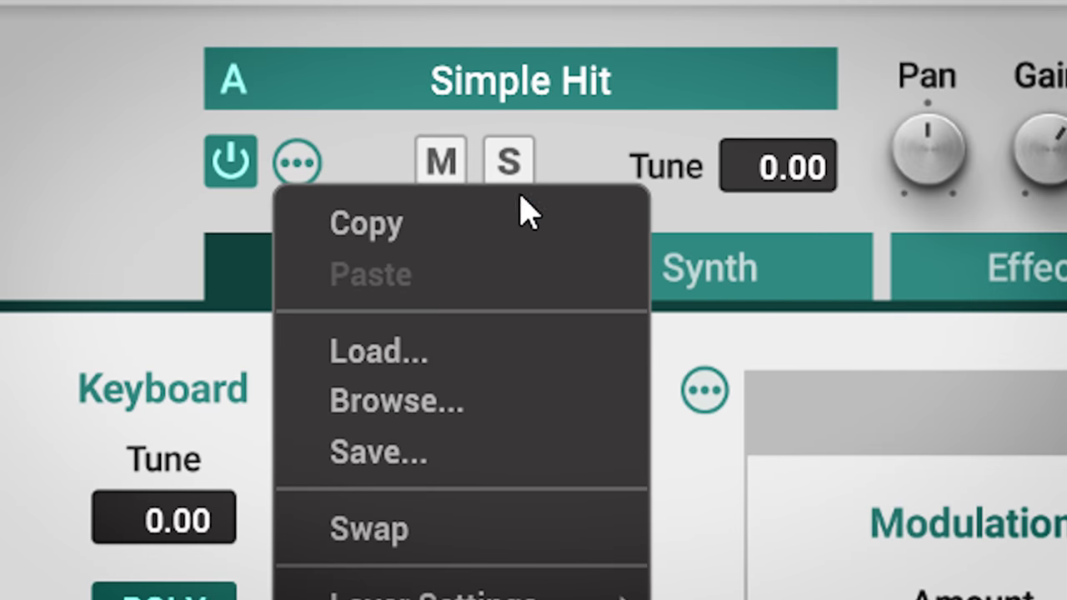
click(512, 404)
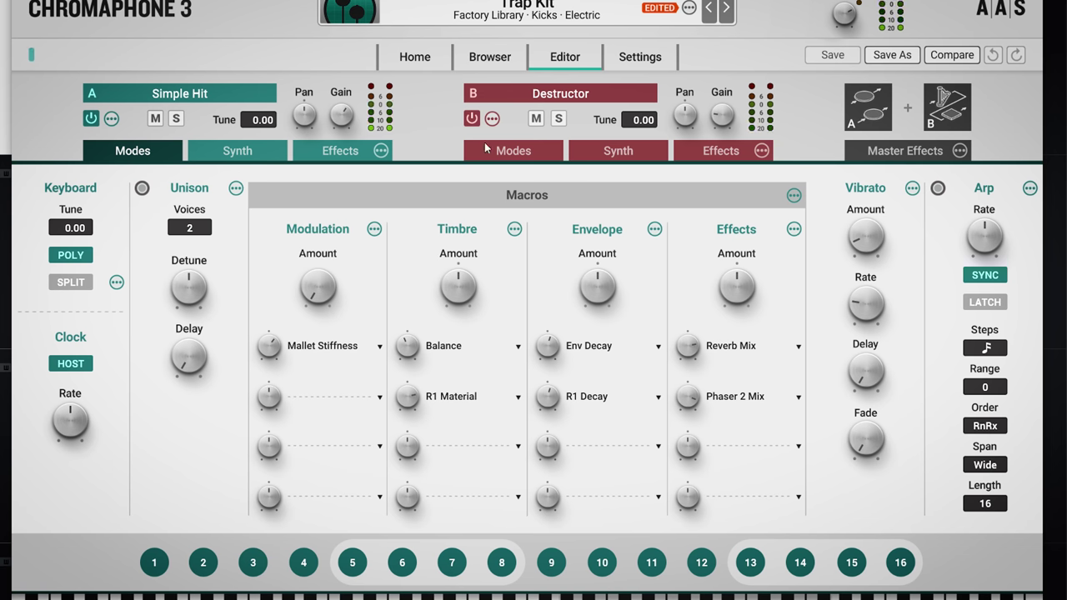
click(492, 119)
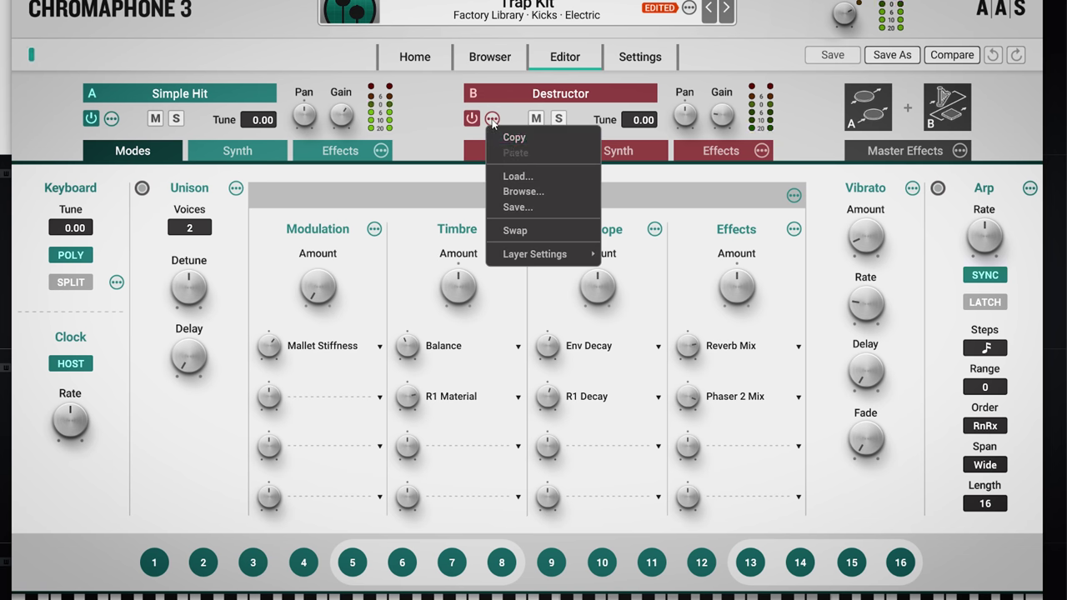
click(535, 194)
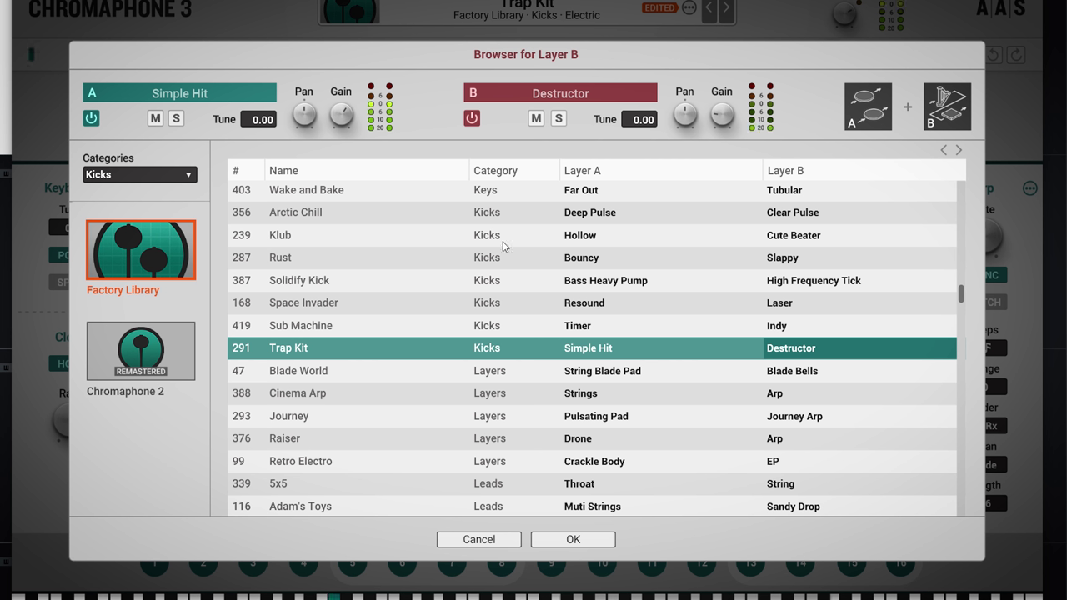
click(594, 544)
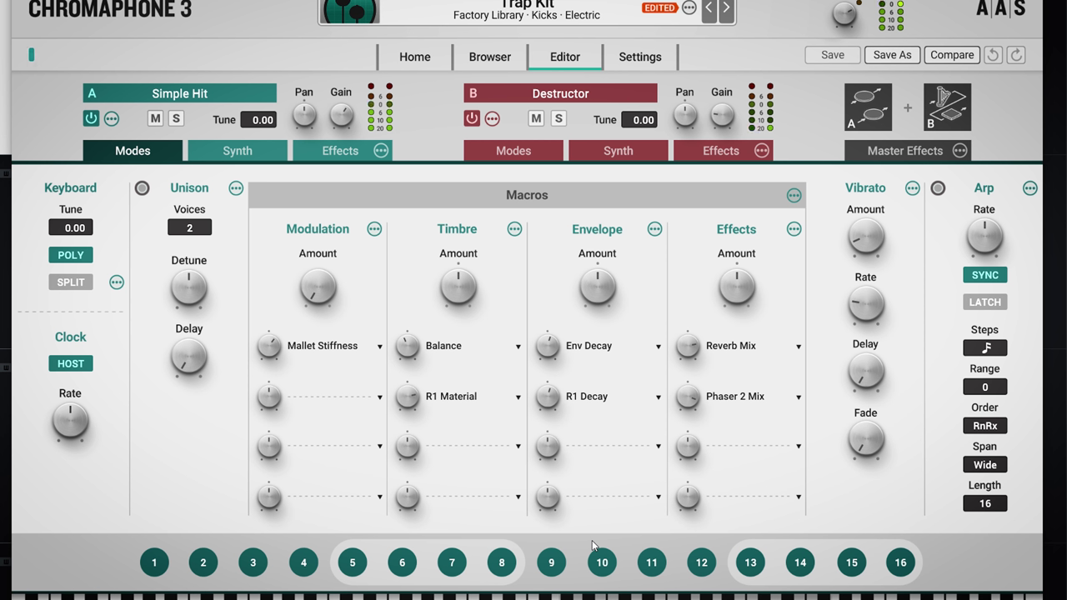
Load the basic Kick layer preset into layer A.
click(112, 119)
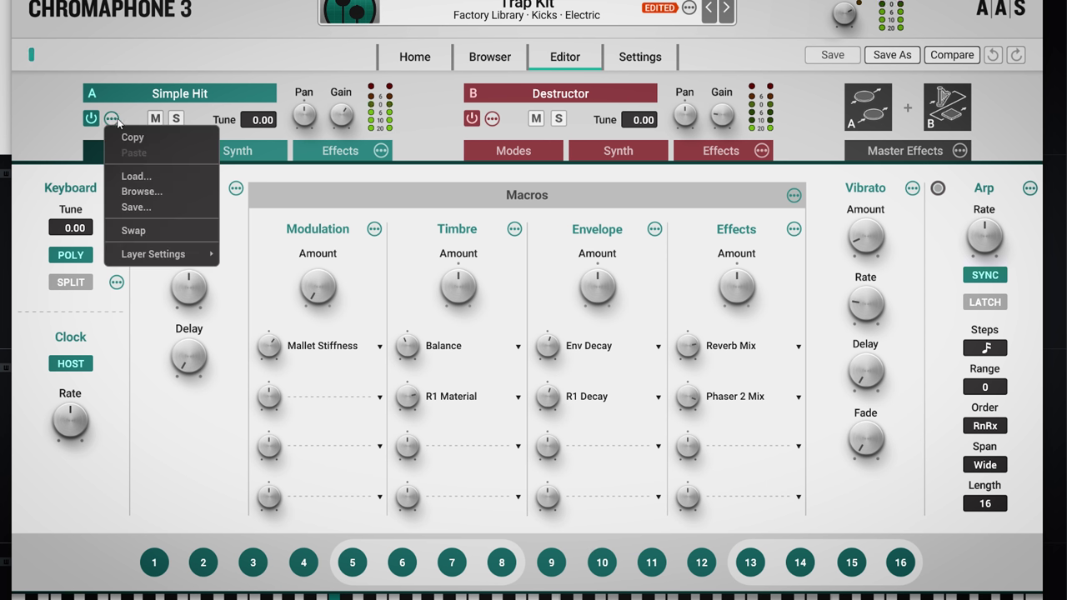
click(134, 177)
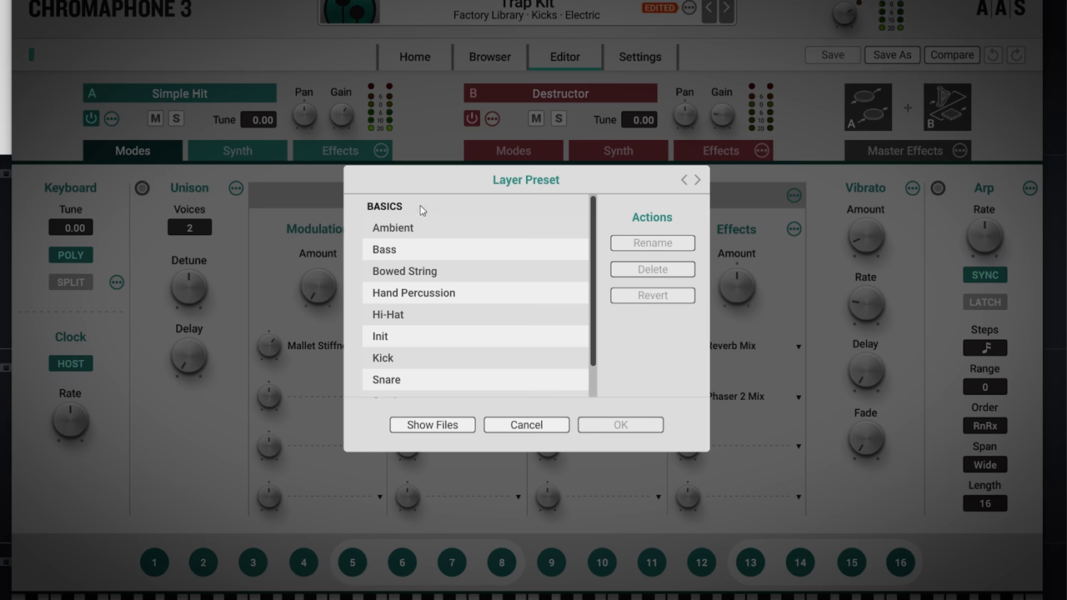
click(404, 362)
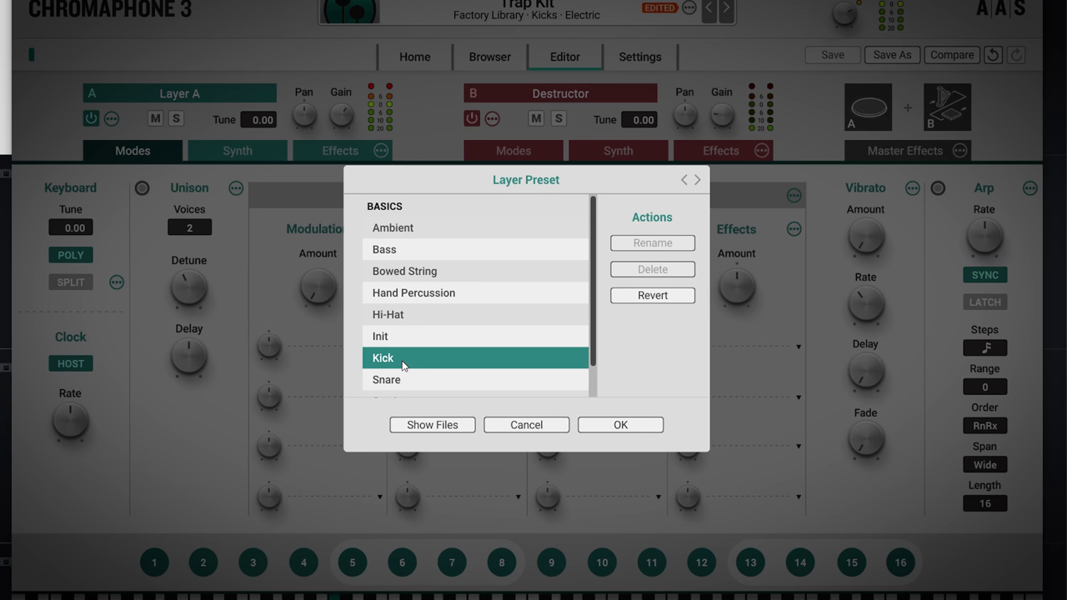
click(619, 426)
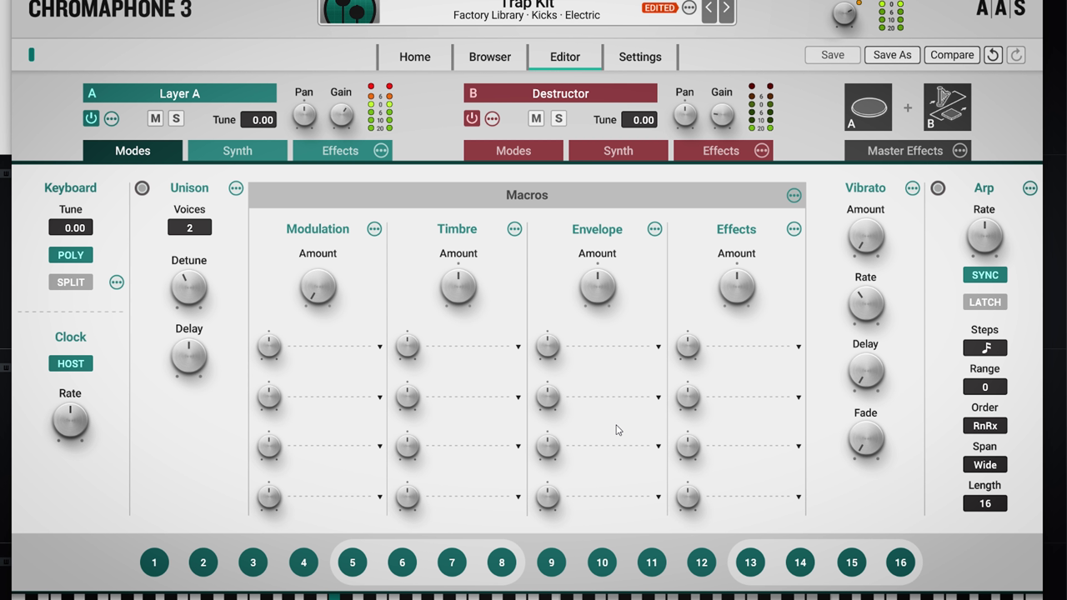
Load the basic Snare layer preset into layer B.
click(493, 119)
click(521, 176)
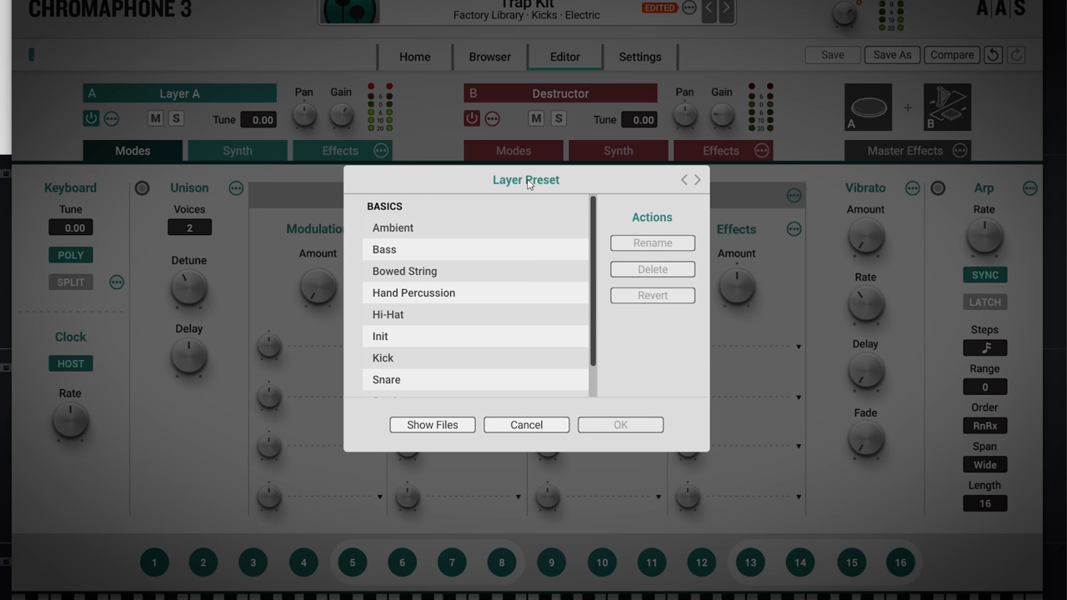
scroll(464, 287, down, 1)
click(413, 347)
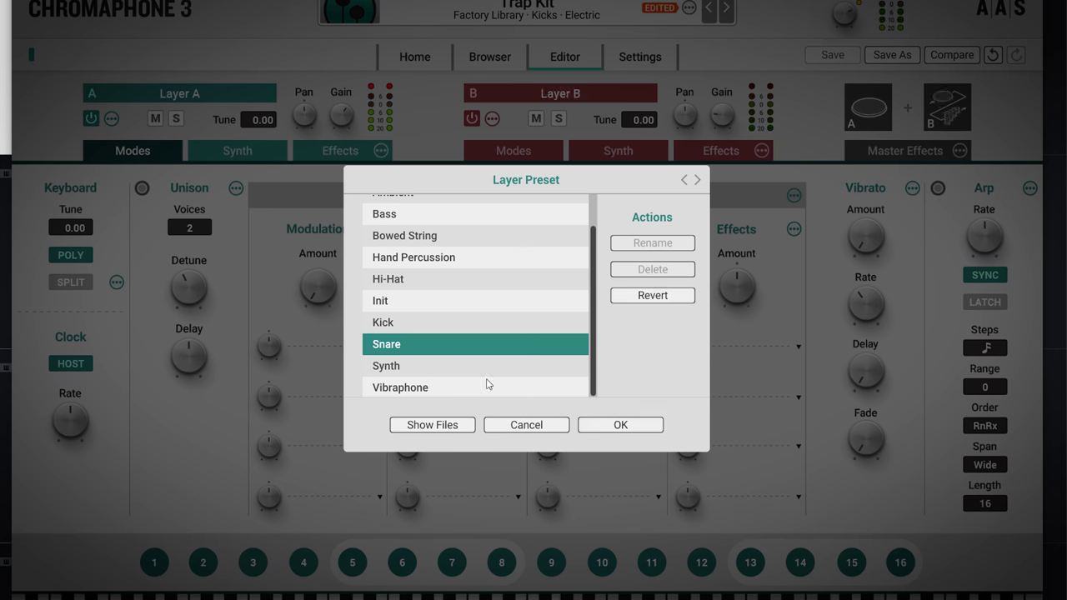
click(620, 425)
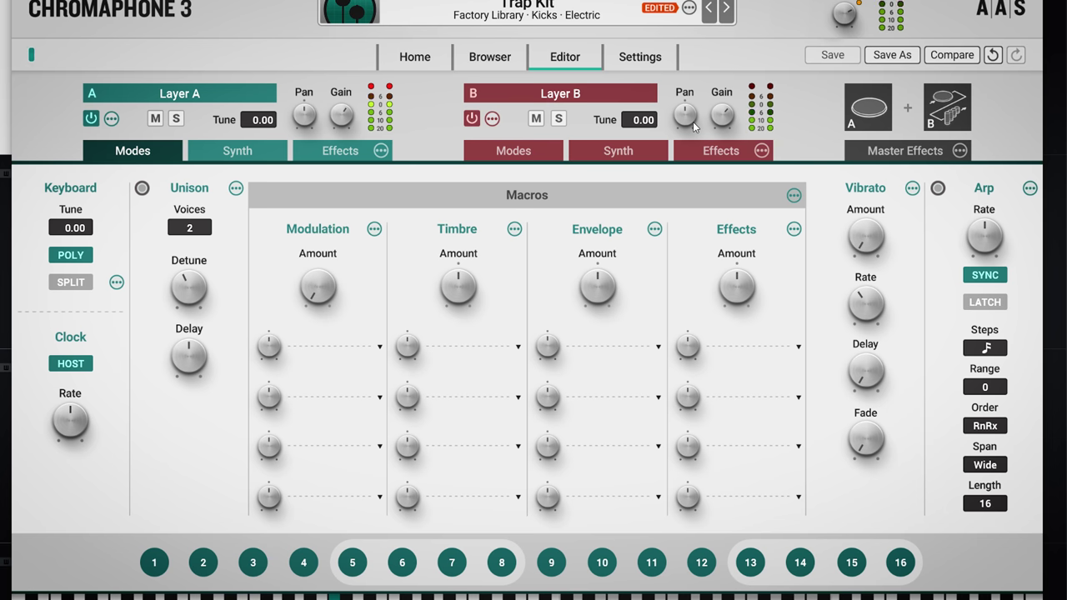
Open layer A's Synth settings and adjust the noise source's frequency, density and Q, plus the mallet's stiffness and noise.
click(254, 151)
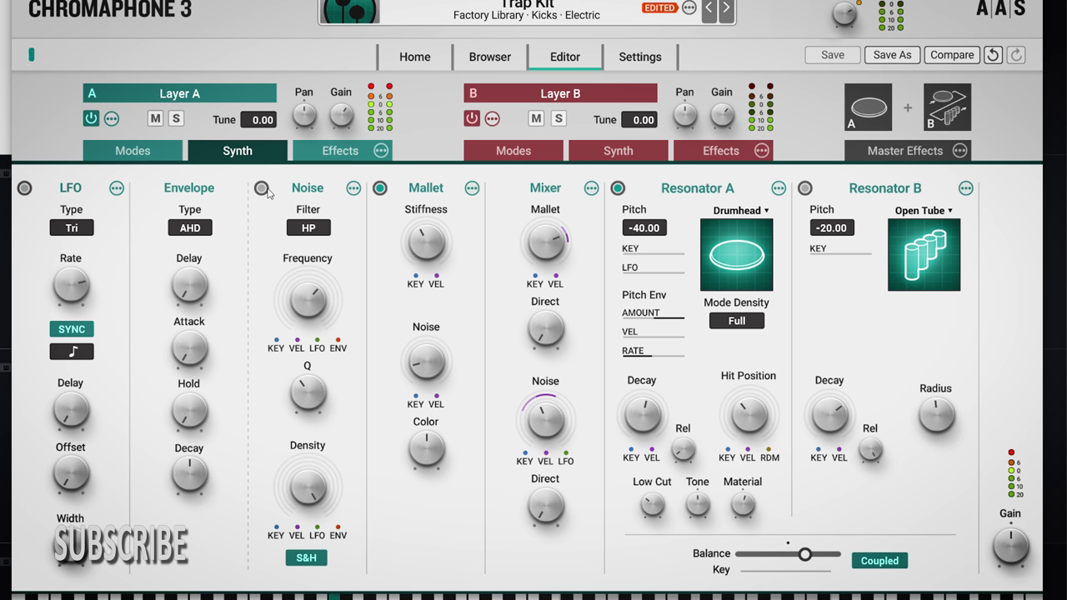
drag(313, 291, 311, 329)
drag(310, 488, 309, 552)
drag(310, 299, 310, 283)
drag(310, 393, 310, 407)
mouse_move(430, 242)
mouse_down()
mouse_move(430, 195)
mouse_move(431, 283)
mouse_move(430, 246)
mouse_up()
drag(433, 363, 433, 342)
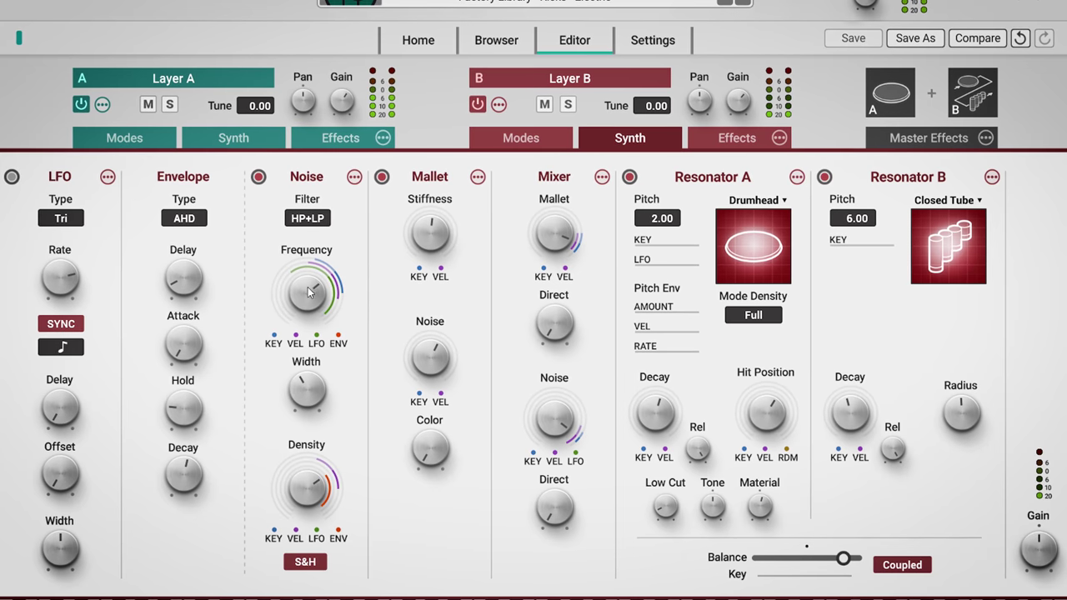
Set layer B's noise filter to BP and adjust the noise frequency.
drag(307, 293, 300, 239)
click(304, 216)
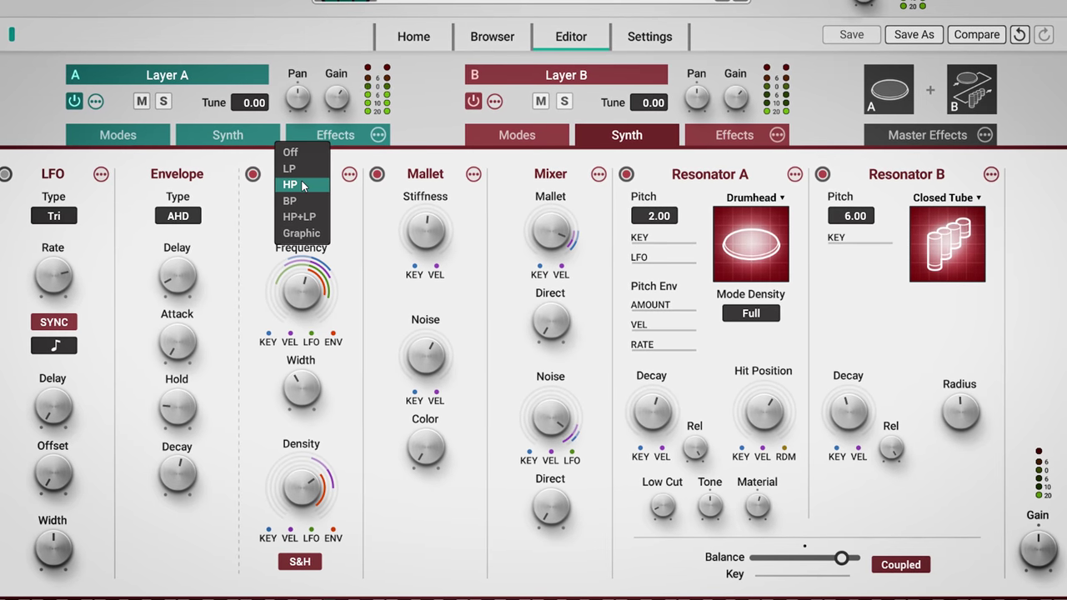
click(303, 203)
drag(304, 291, 324, 318)
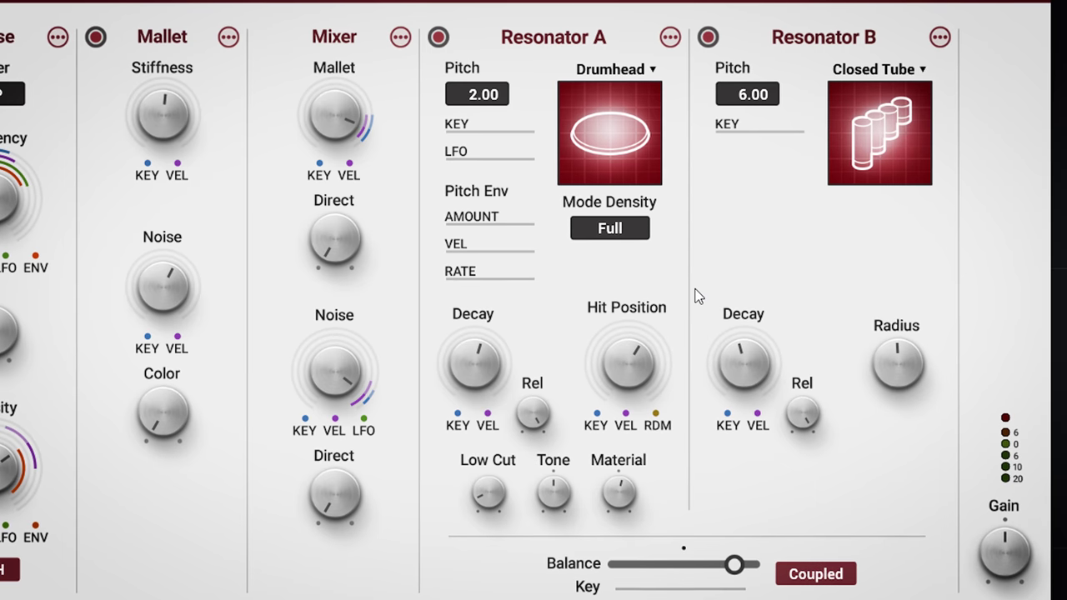
Lengthen the decay of layer B's Resonator A and change its type to Closed Tube, trying Membrane on the way.
drag(488, 367, 489, 329)
click(602, 123)
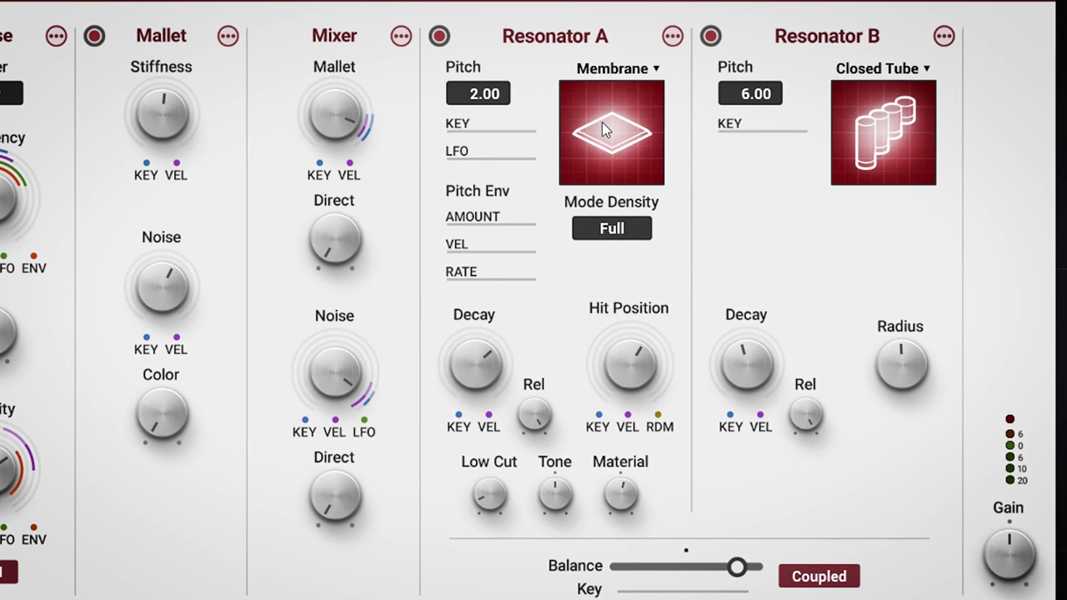
click(602, 122)
click(623, 68)
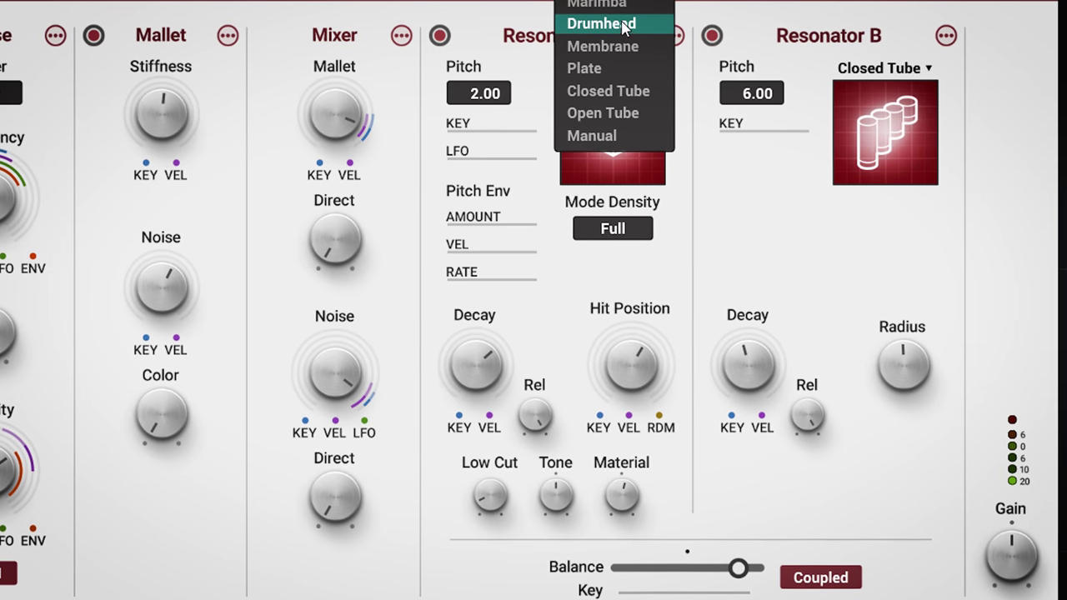
click(621, 91)
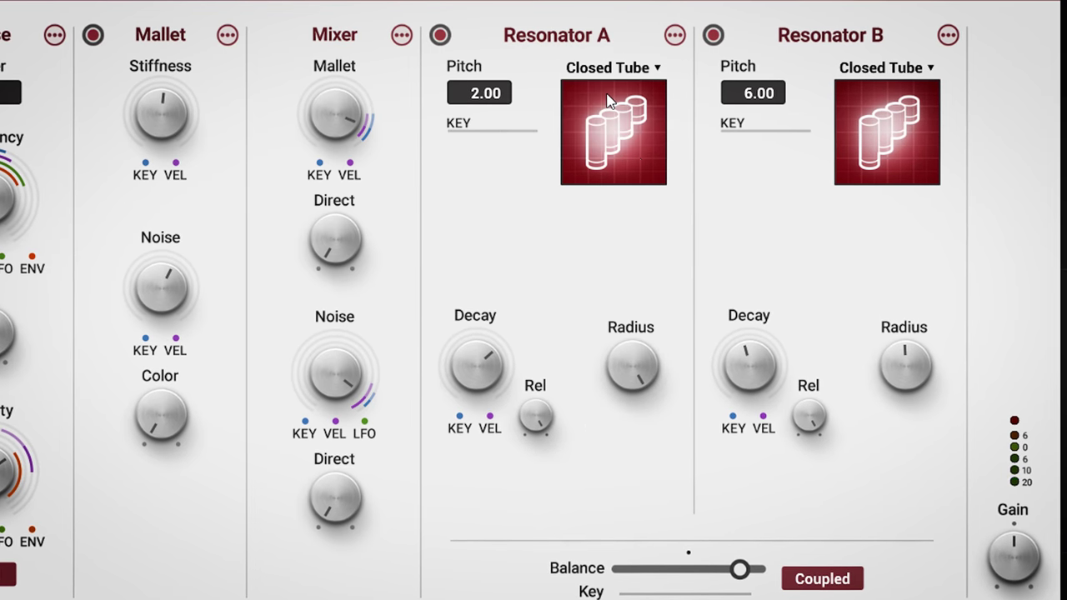
Switch layer B's Resonator B to Open Tube, try the resonator balance and coupling, shorten its decay and adjust its radius.
click(900, 152)
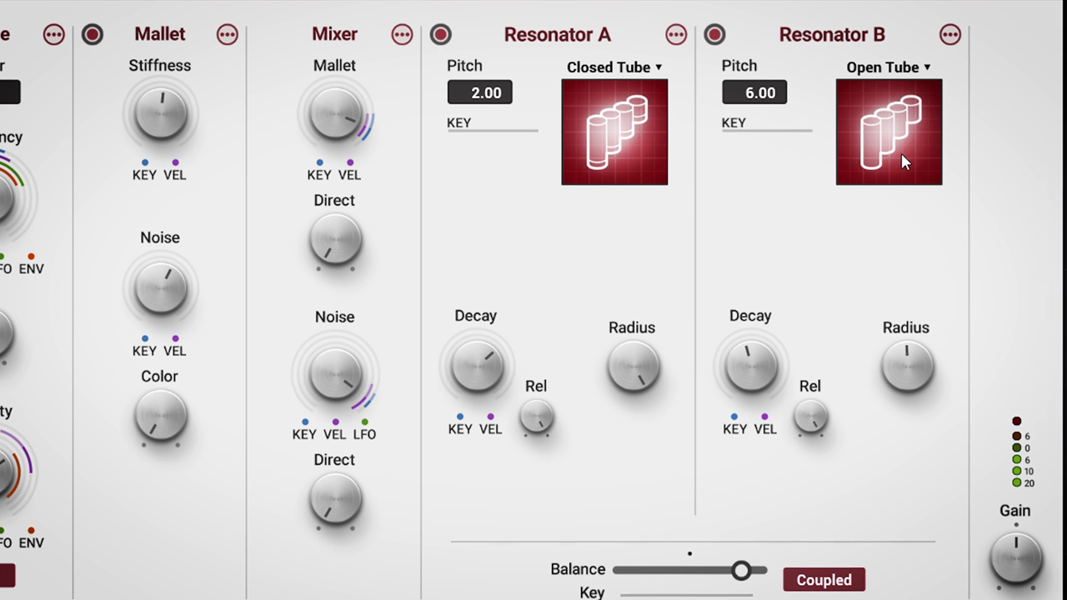
mouse_move(741, 570)
mouse_down()
mouse_move(712, 570)
mouse_move(737, 574)
mouse_up()
click(859, 582)
click(819, 583)
drag(753, 369, 857, 379)
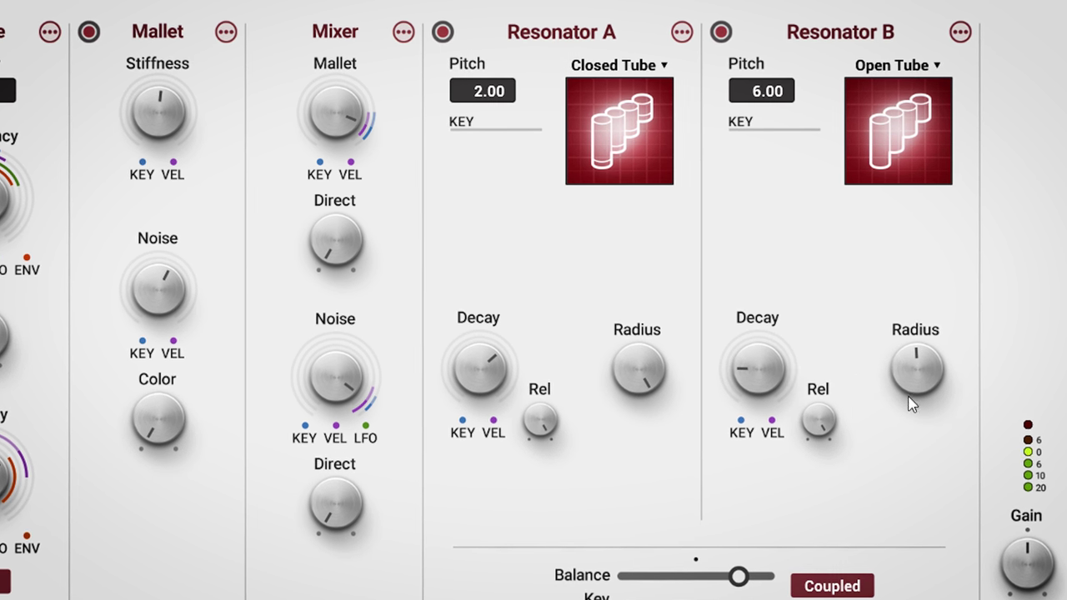
mouse_move(933, 368)
mouse_down()
mouse_move(933, 401)
mouse_move(933, 343)
mouse_move(933, 354)
mouse_up()
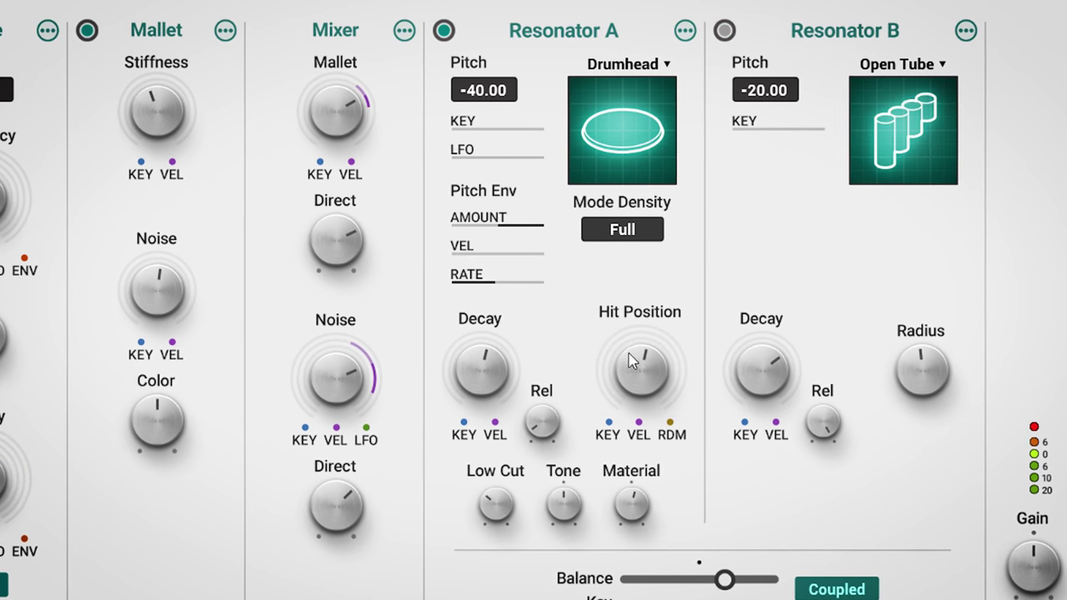
Change layer A's Resonator A to Membrane and lengthen its decay.
click(614, 144)
drag(497, 388, 499, 369)
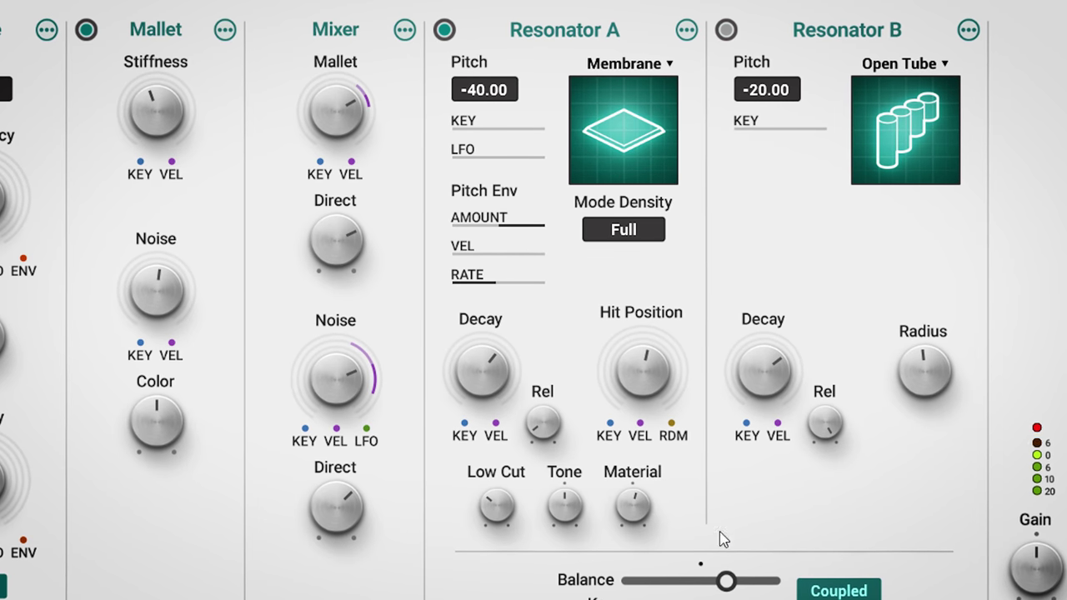
Shift layer A's resonator balance to 21:79, toggling the coupling between the two resonators off and back on.
click(838, 590)
drag(730, 583, 758, 584)
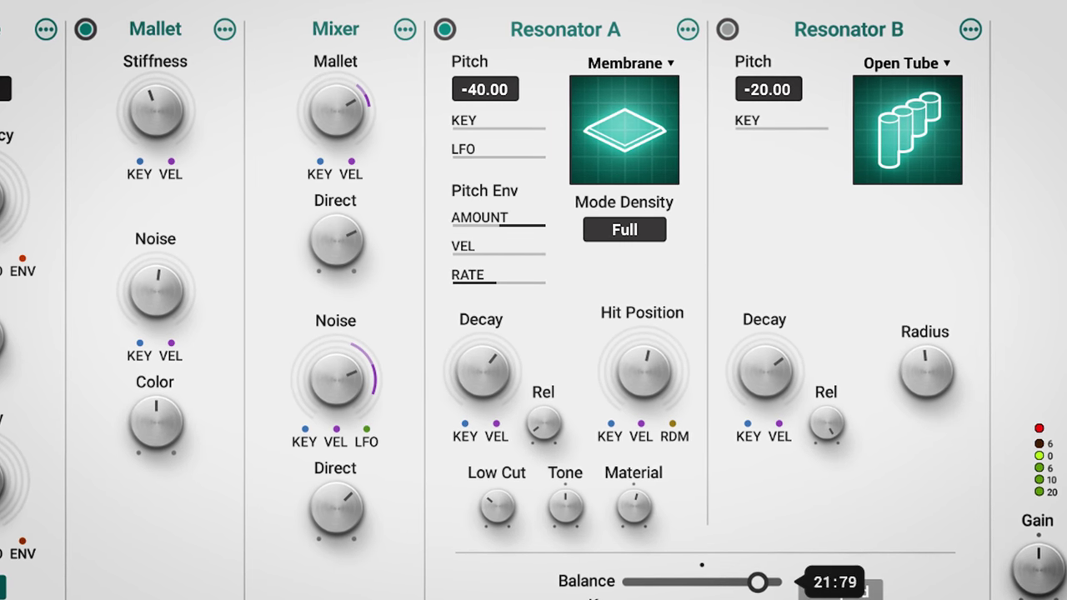
click(821, 591)
Lengthen Resonator A's decay to about 12 s, raise its hit position, and add key tracking and slight LFO modulation to its pitch.
drag(492, 379, 491, 354)
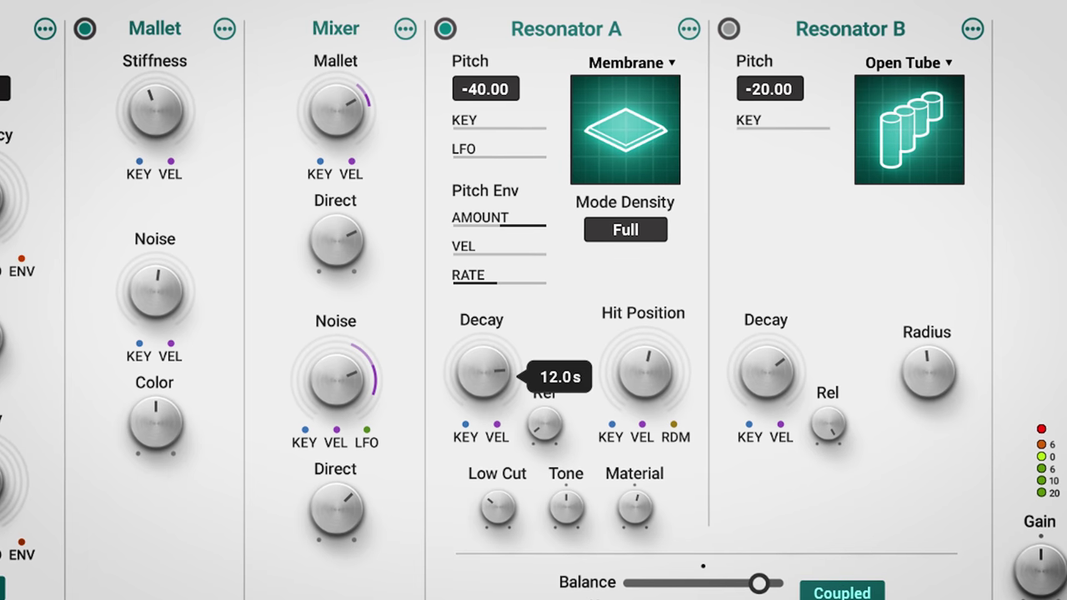
drag(640, 372, 640, 344)
drag(481, 375, 482, 360)
mouse_move(492, 123)
mouse_down()
mouse_move(483, 122)
mouse_move(503, 122)
mouse_up()
drag(454, 150, 459, 151)
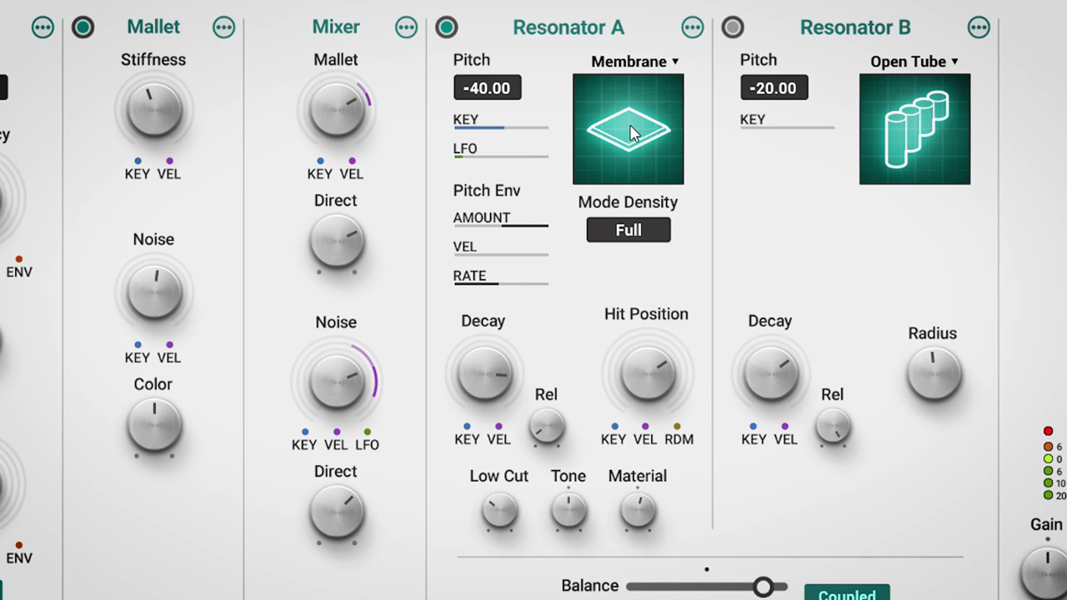
Change Resonator B to the Manual type, raise Partial 1, and set its mode density to High.
click(905, 141)
drag(874, 96, 927, 96)
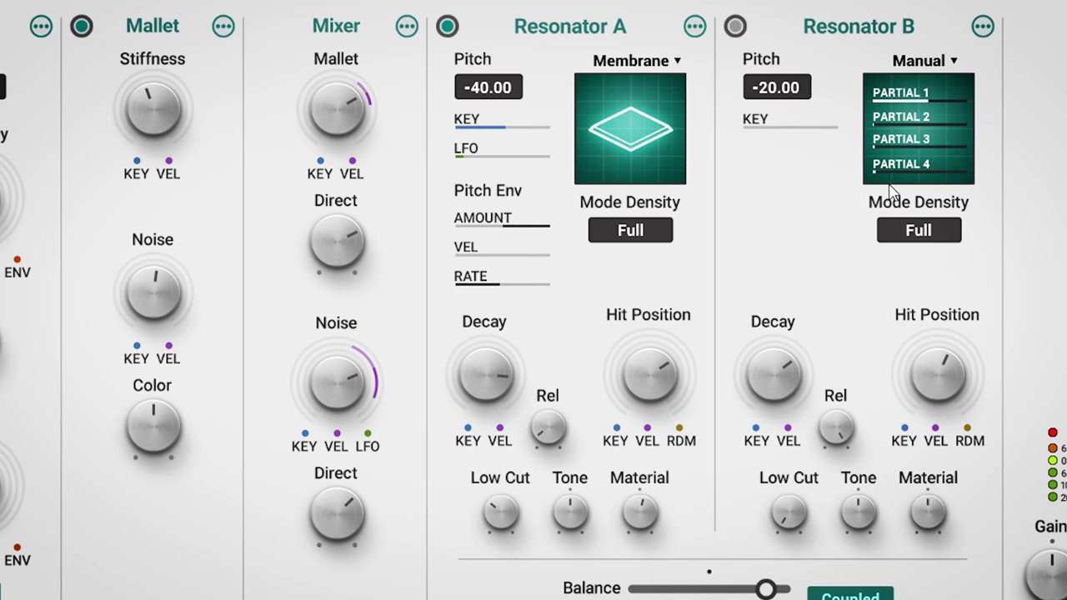
click(919, 233)
click(909, 208)
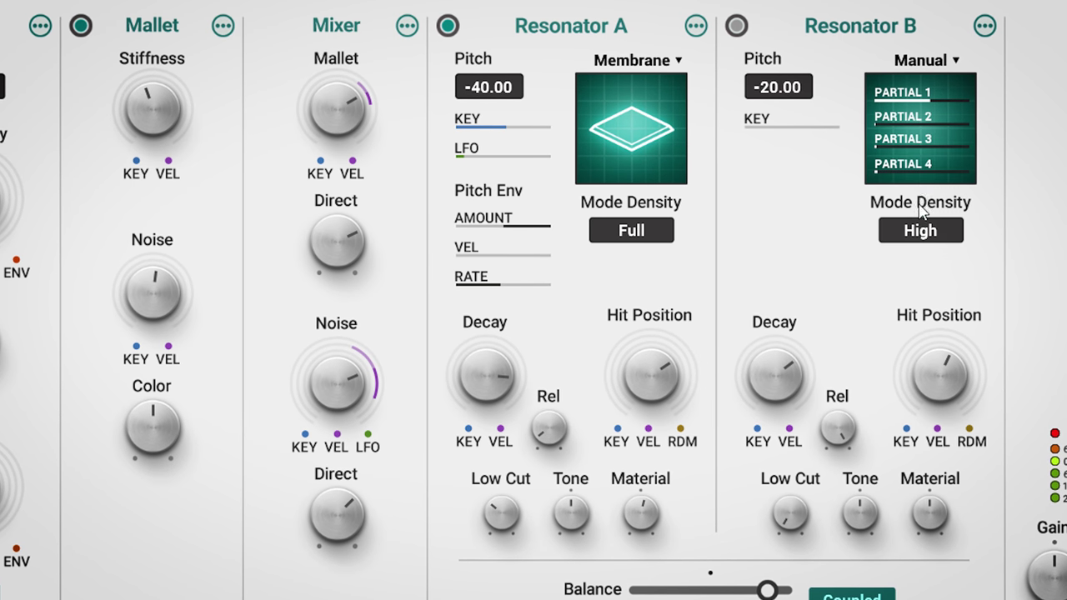
Switch Resonator B to Marimba and lengthen its decay.
click(928, 60)
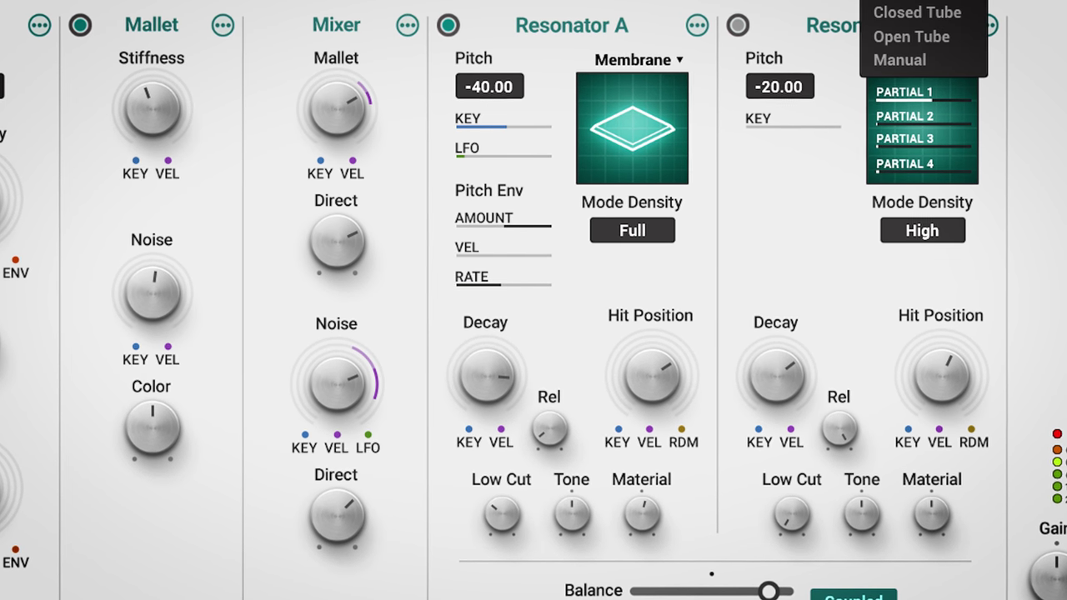
click(917, 1)
drag(775, 375, 769, 380)
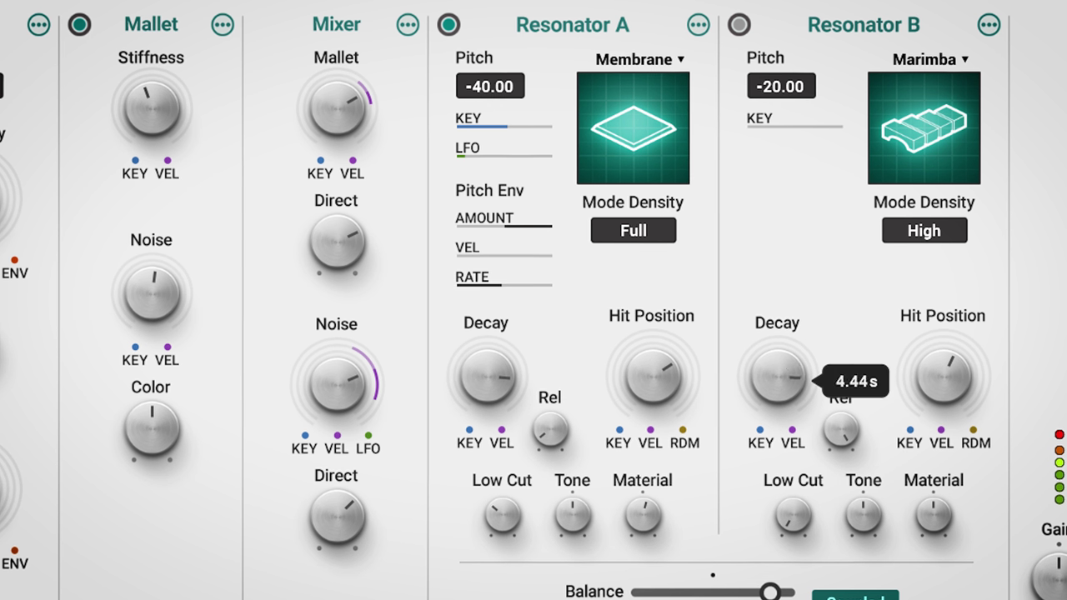
Turn on Resonator B, set its pitch key tracking to about 0.82, and lower its pitch.
click(742, 25)
drag(780, 125, 809, 125)
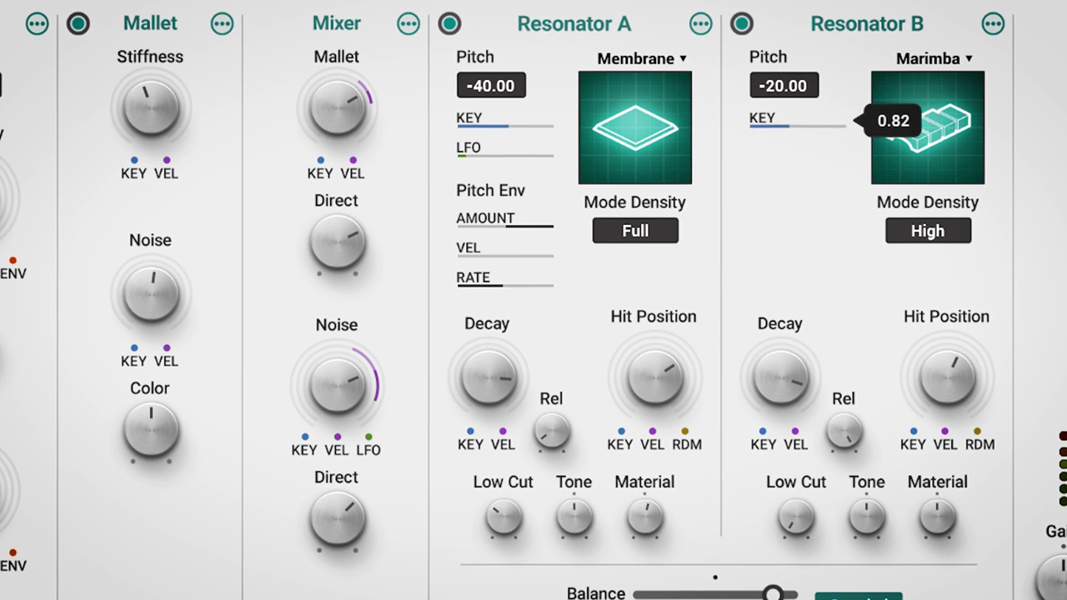
drag(780, 88, 781, 146)
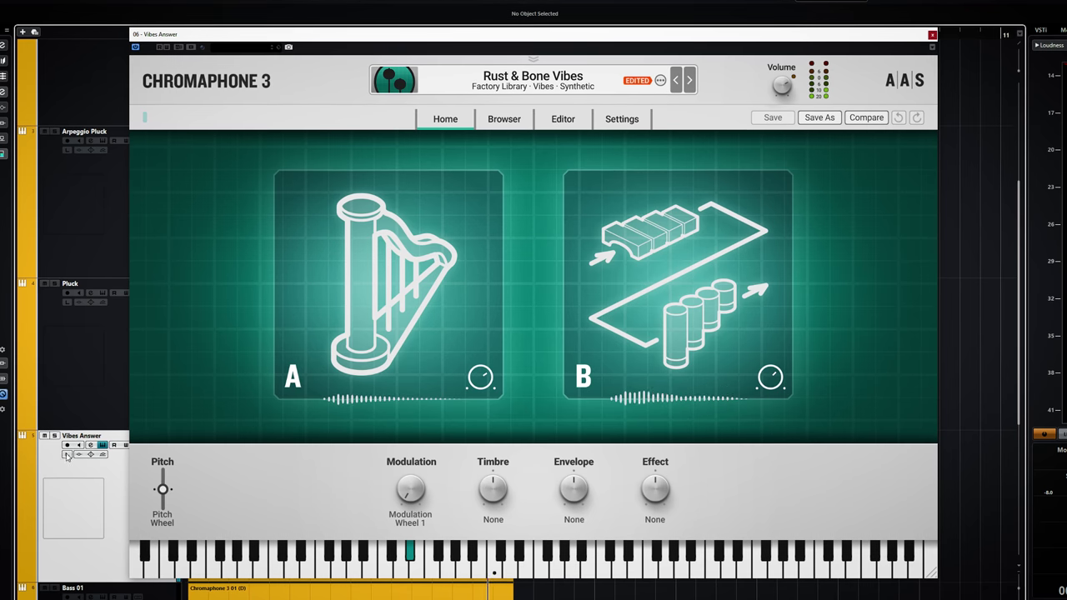
In the Editor for Rust & Bone Vibes, replace layer A's Distortion effect with a Flanger and raise its mix.
click(566, 121)
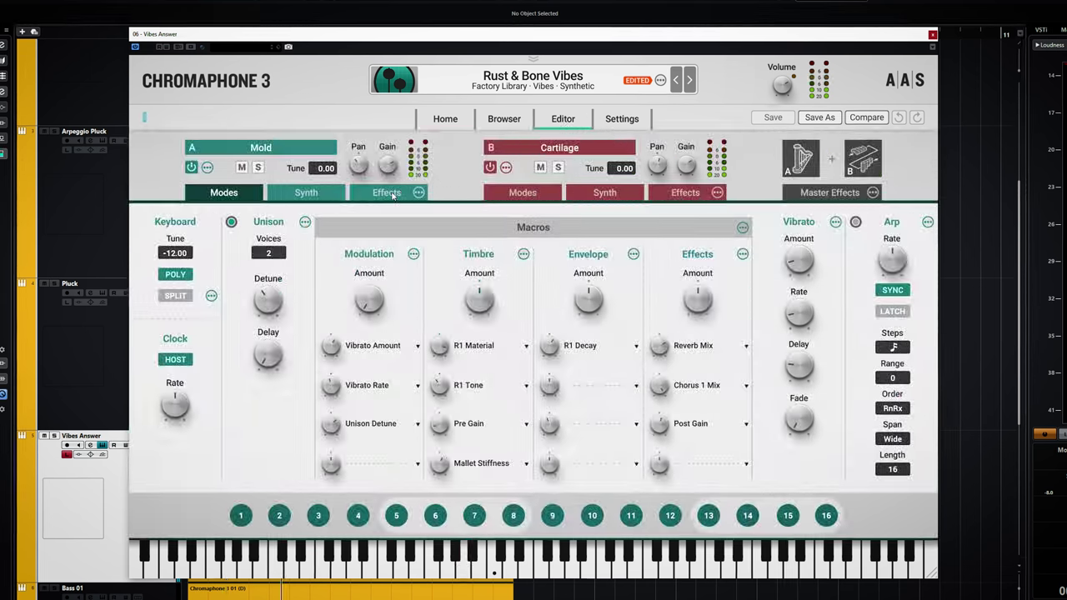
click(419, 193)
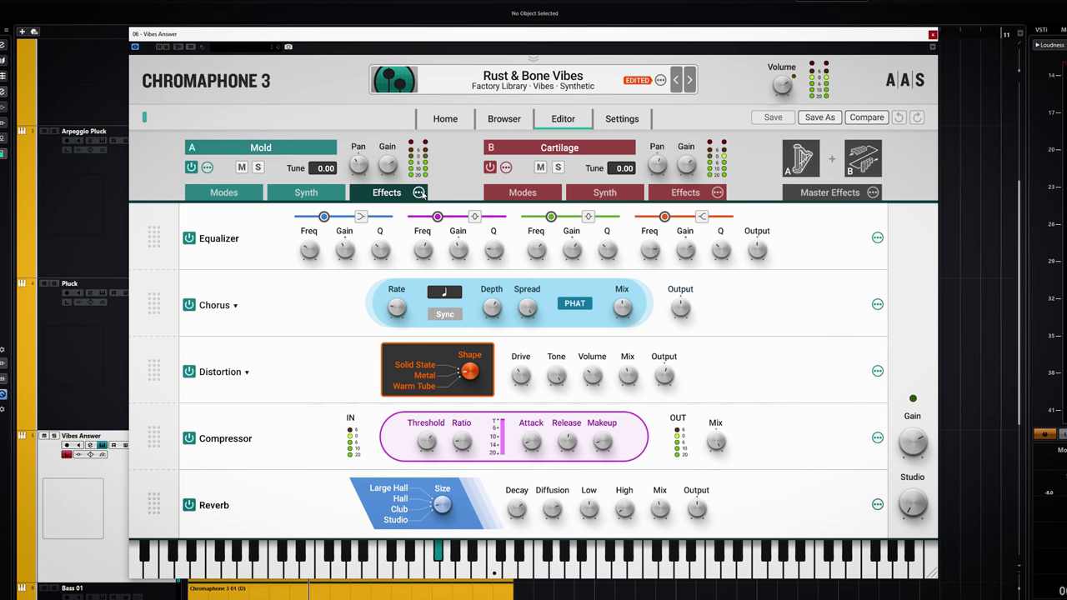
click(229, 376)
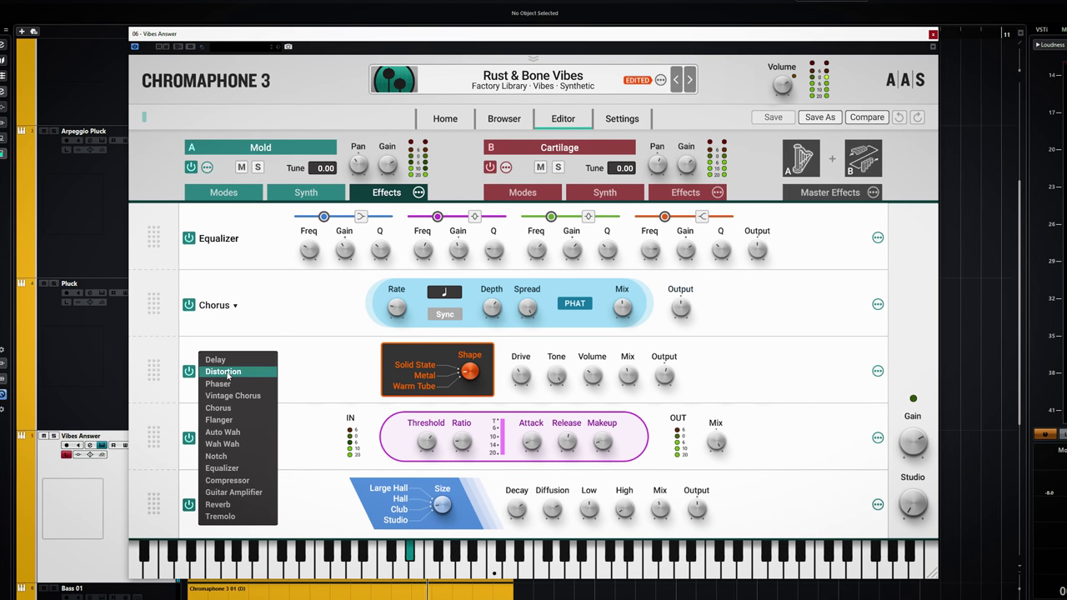
click(219, 419)
mouse_move(681, 374)
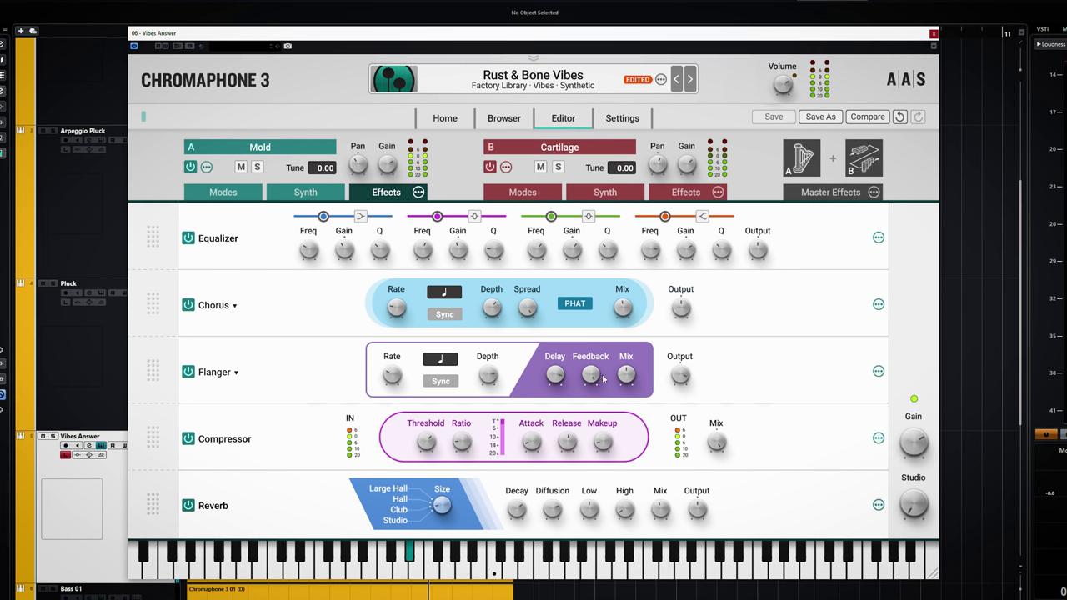
mouse_move(626, 375)
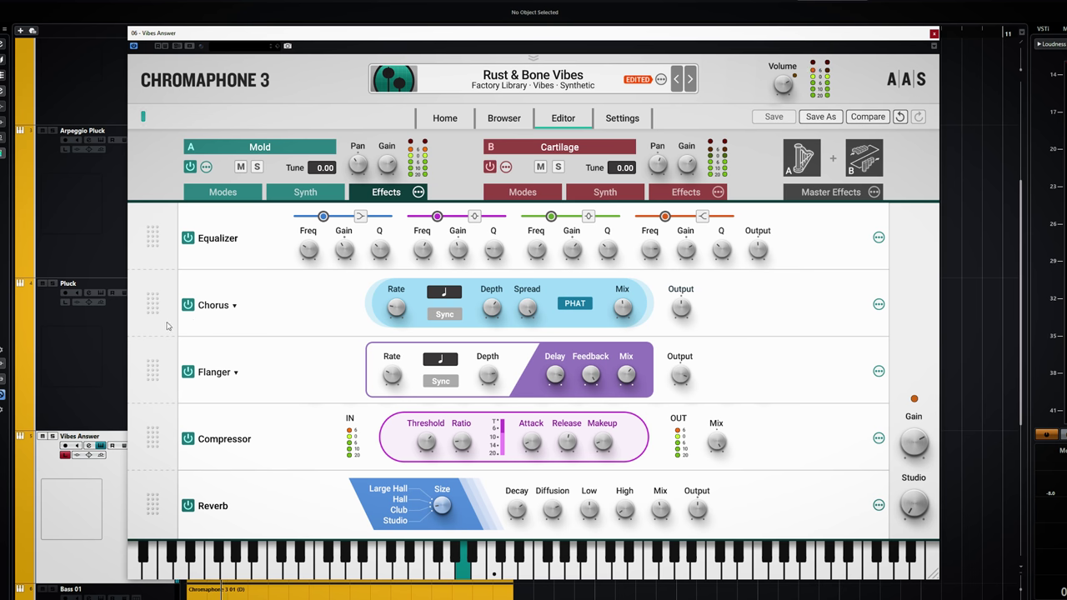
Replace layer A's Chorus effect with Distortion, setting its mix to about 93.5 % and its drive to about 15.6 dB.
click(221, 306)
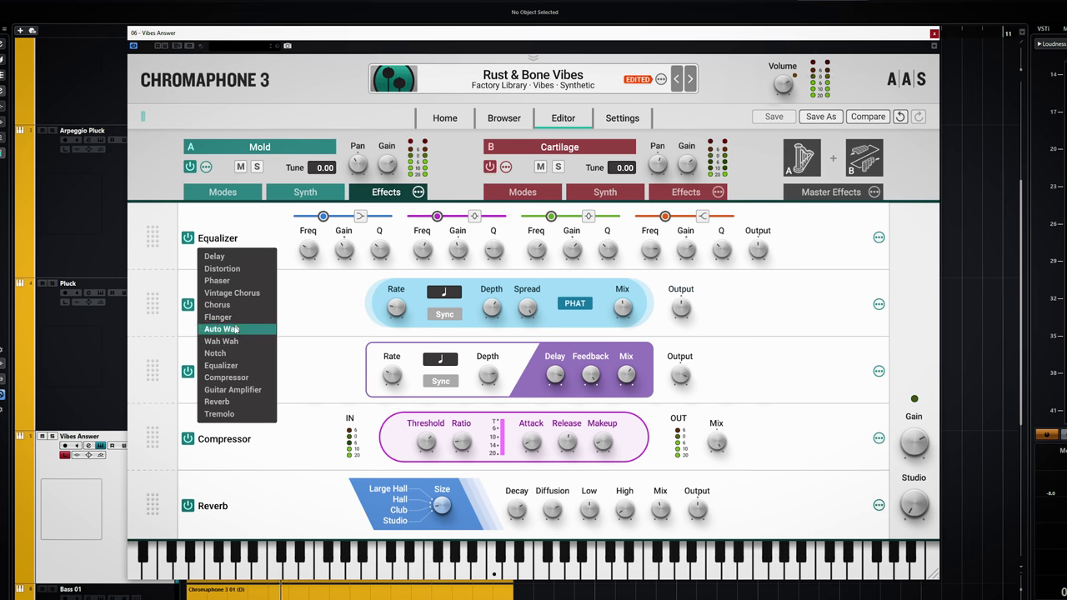
click(222, 268)
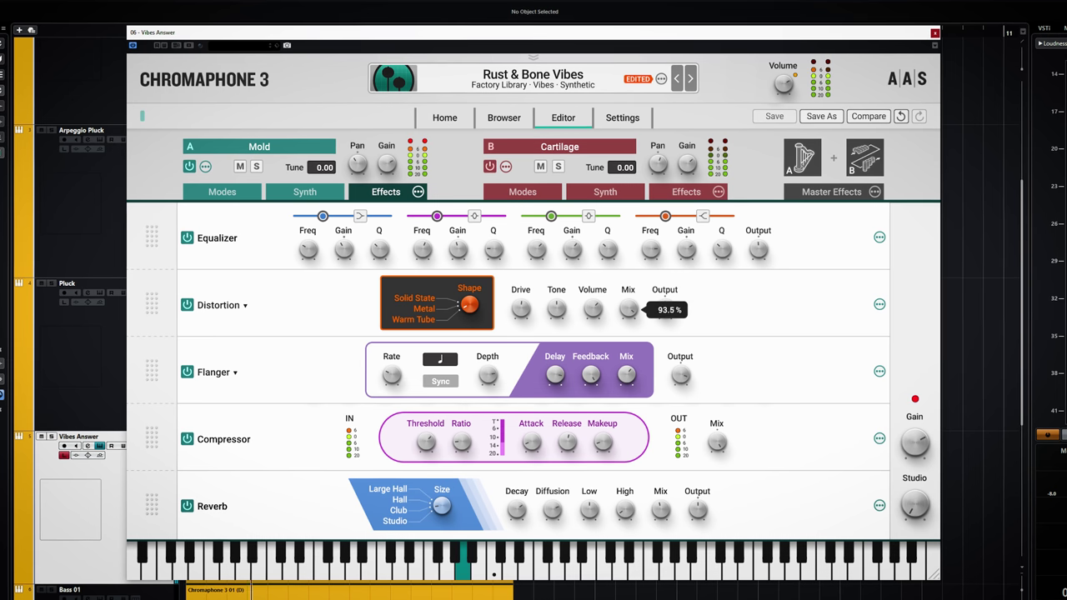
mouse_move(525, 310)
drag(521, 310, 521, 316)
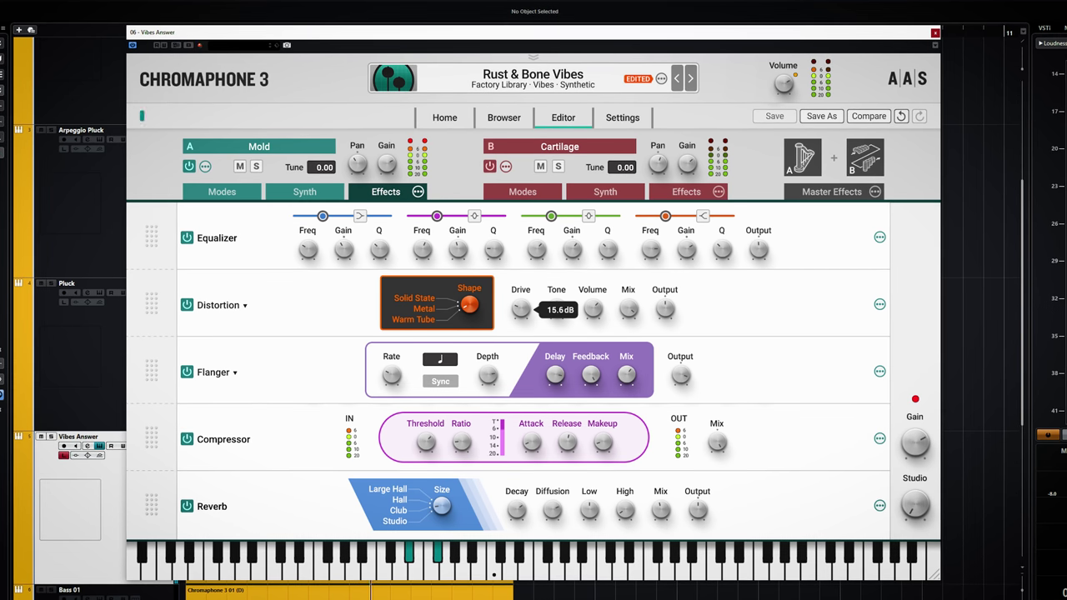
Replace layer B's Flanger effect with Notch and raise its output.
click(678, 192)
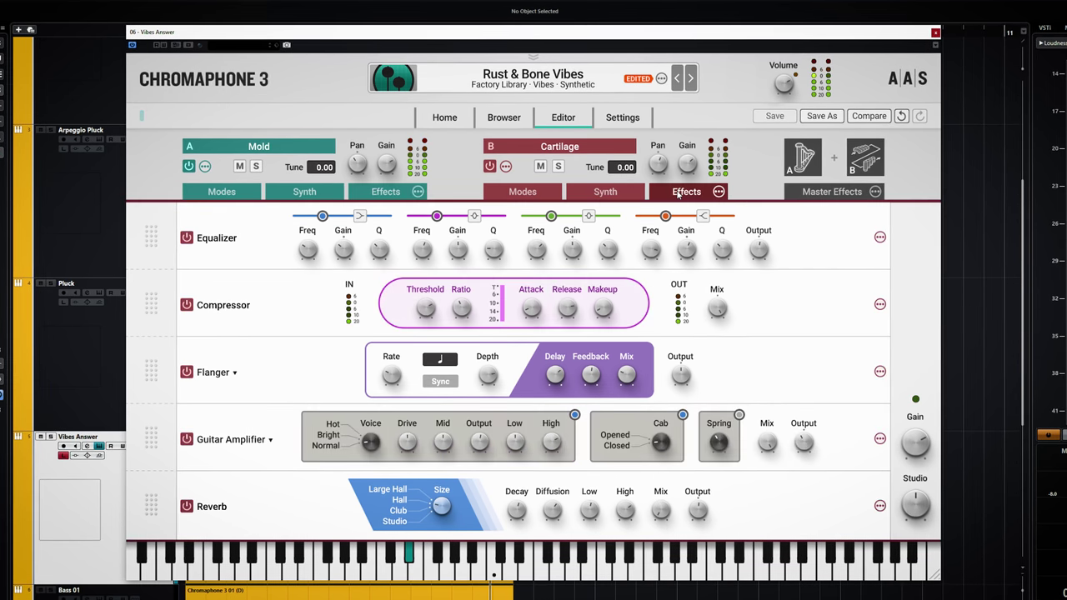
click(223, 372)
click(267, 402)
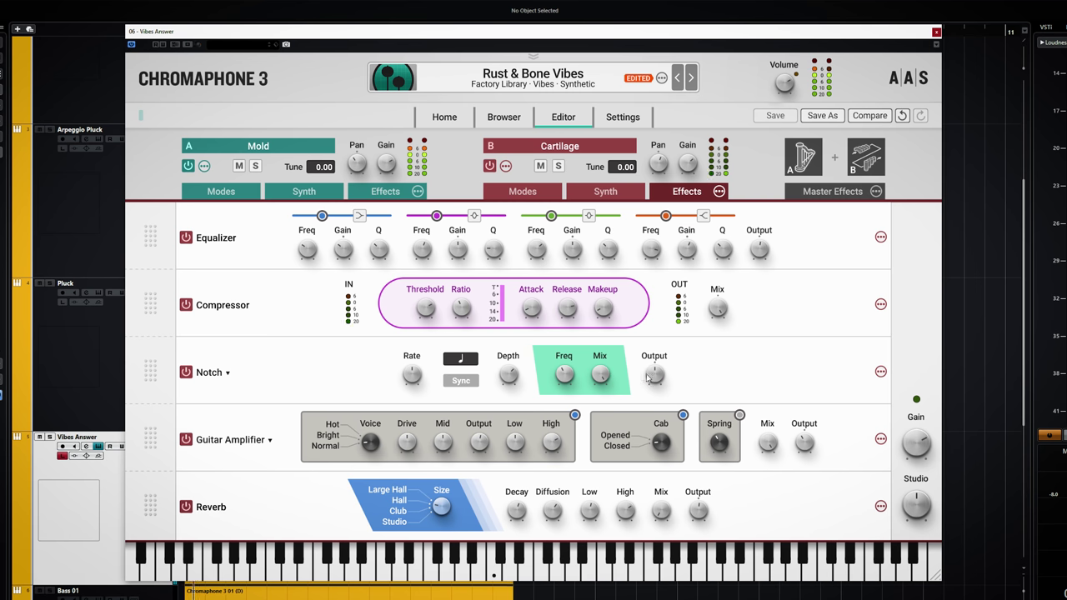
mouse_move(655, 376)
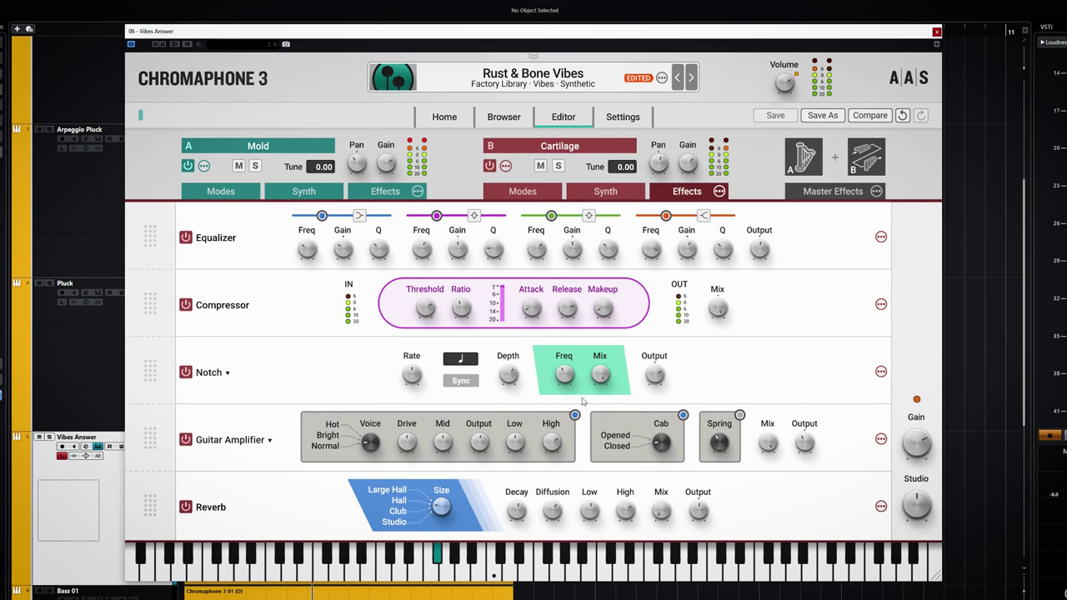
Enable sync on layer B's Notch, adjust its rate and depth, and adjust the Guitar Amplifier's drive.
click(467, 385)
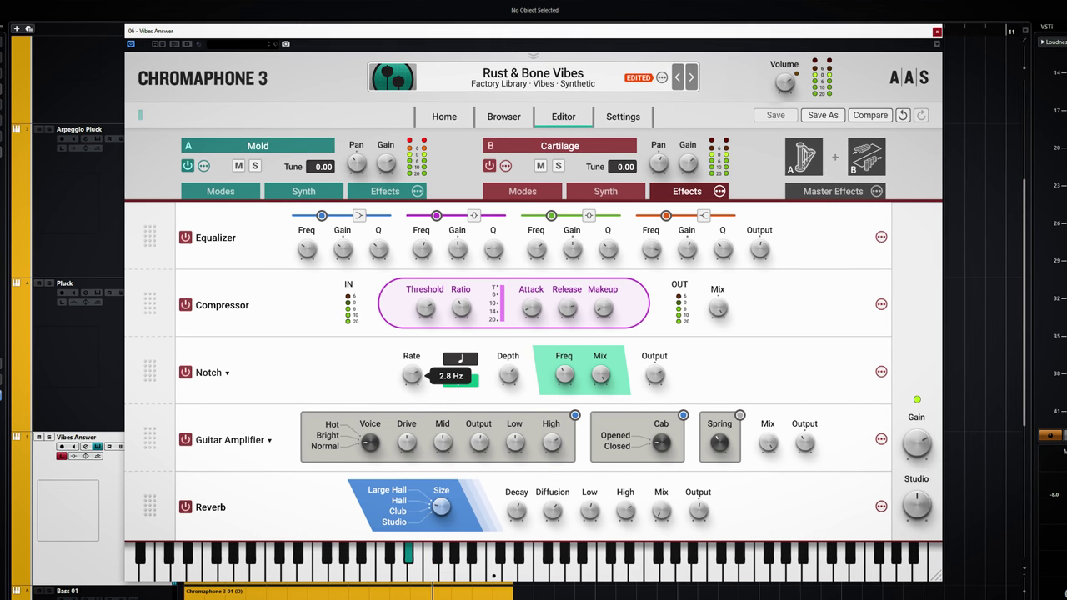
mouse_move(509, 375)
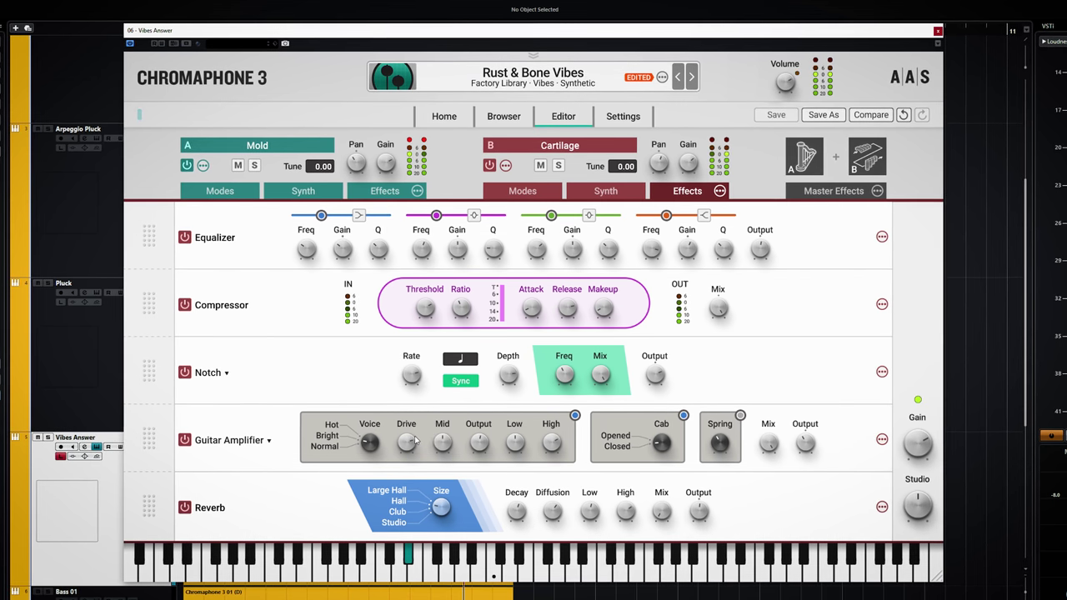
drag(406, 443, 406, 430)
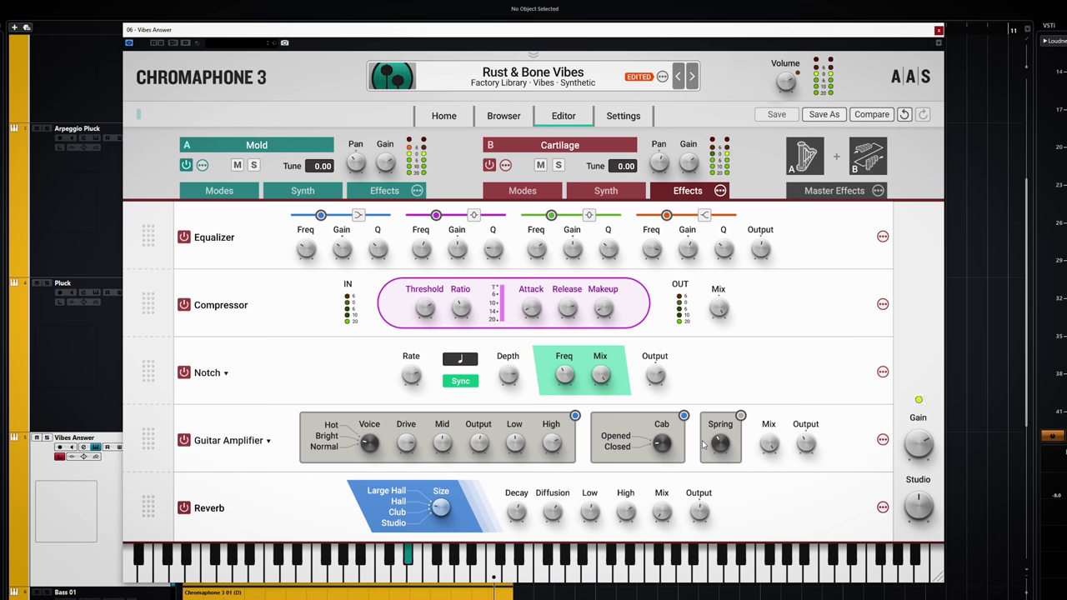
Switch on the first Delay in the master effects, keep Delay as its type, and adjust its wet level.
click(818, 192)
click(183, 372)
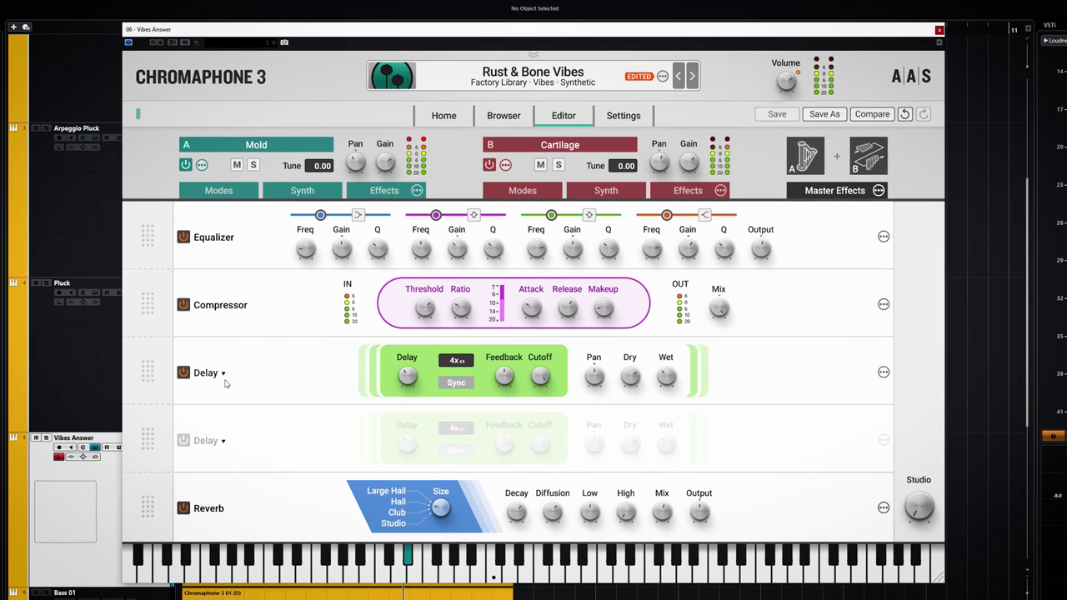
click(211, 372)
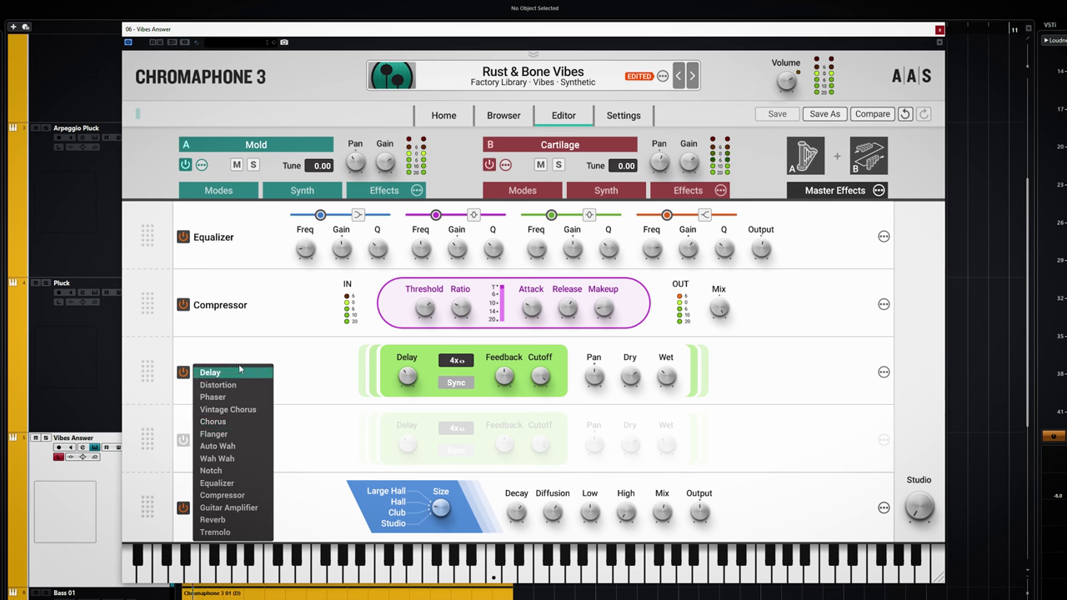
click(210, 373)
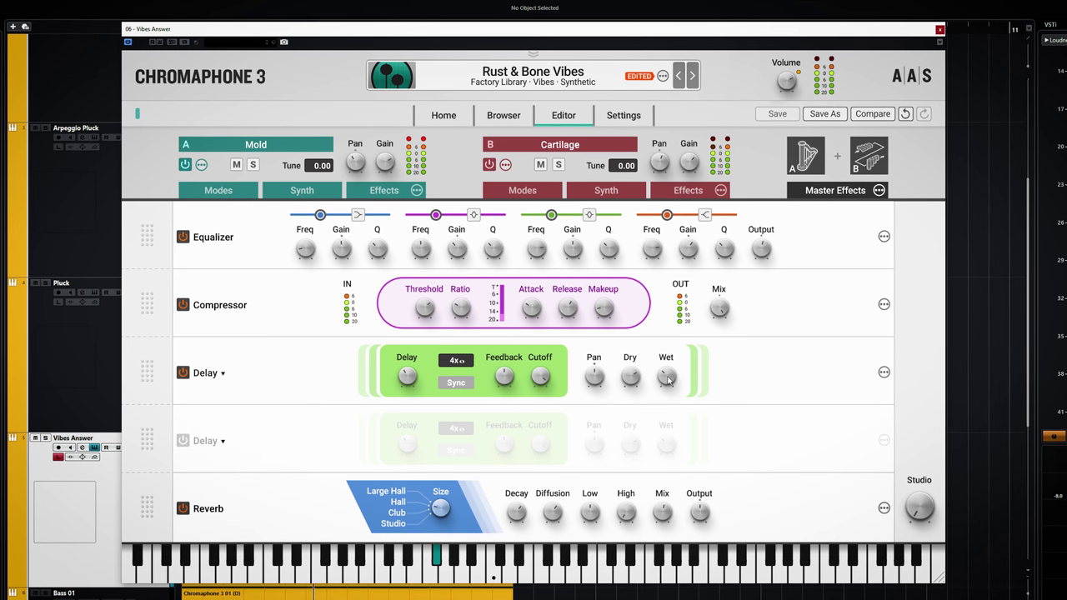
drag(662, 380, 663, 391)
Sync the master Delay to a dotted eighth note, trying an unsynced delay time on the way, and lower its cutoff.
click(455, 384)
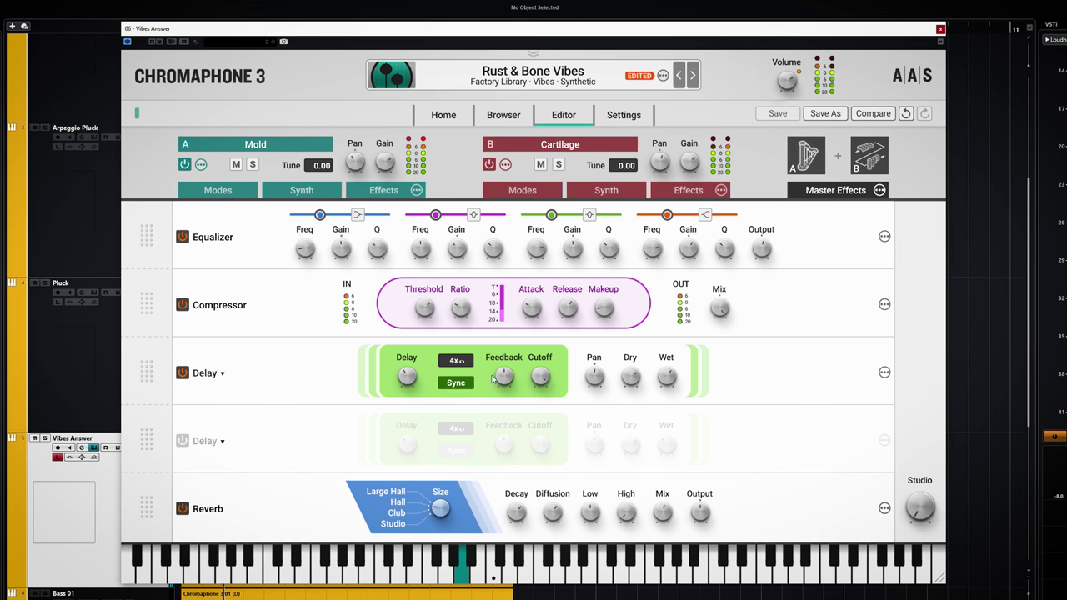
drag(406, 377, 406, 385)
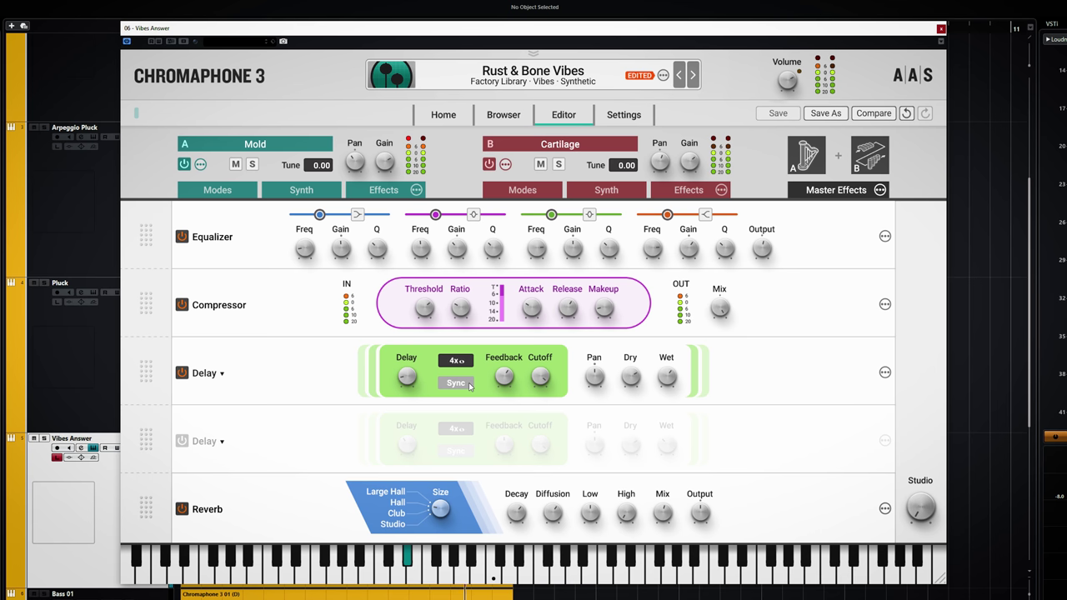
click(455, 360)
click(465, 471)
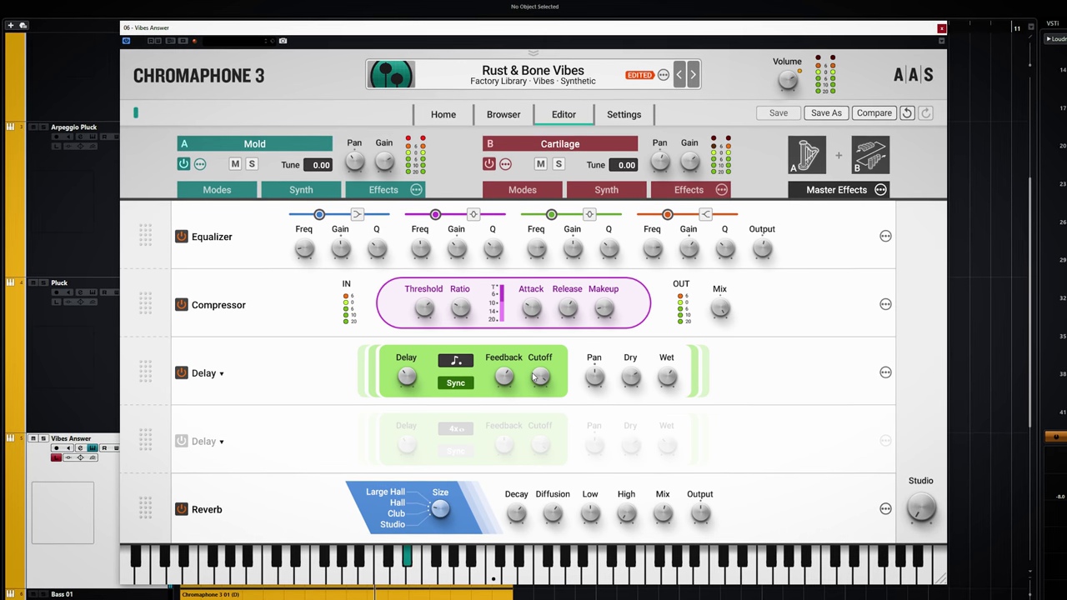
drag(541, 377, 540, 391)
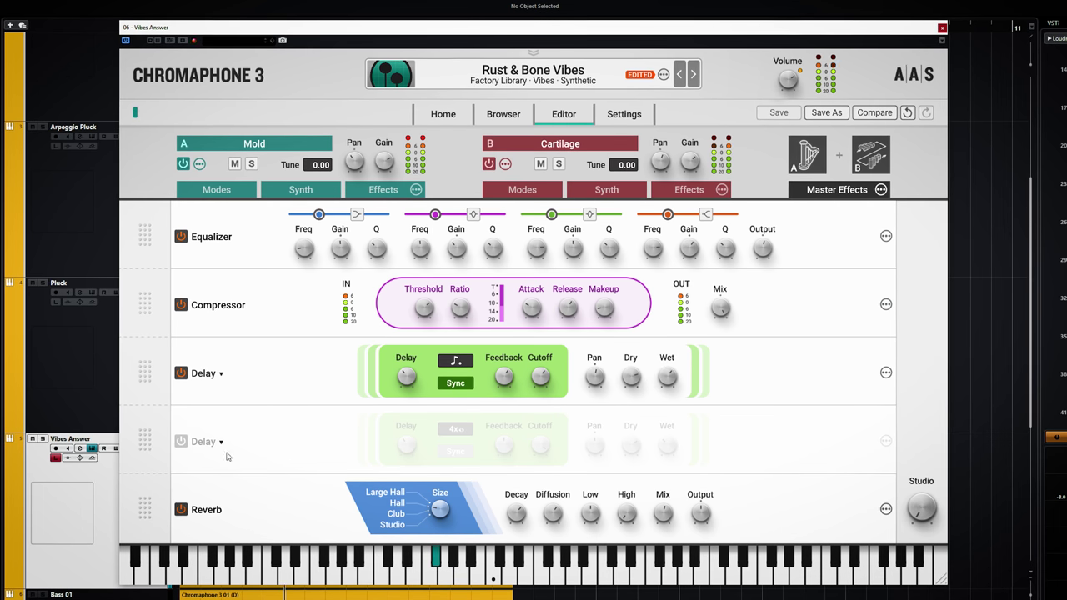
Activate the second Delay slot in the master effects, change it to Distortion, and adjust its drive.
click(196, 443)
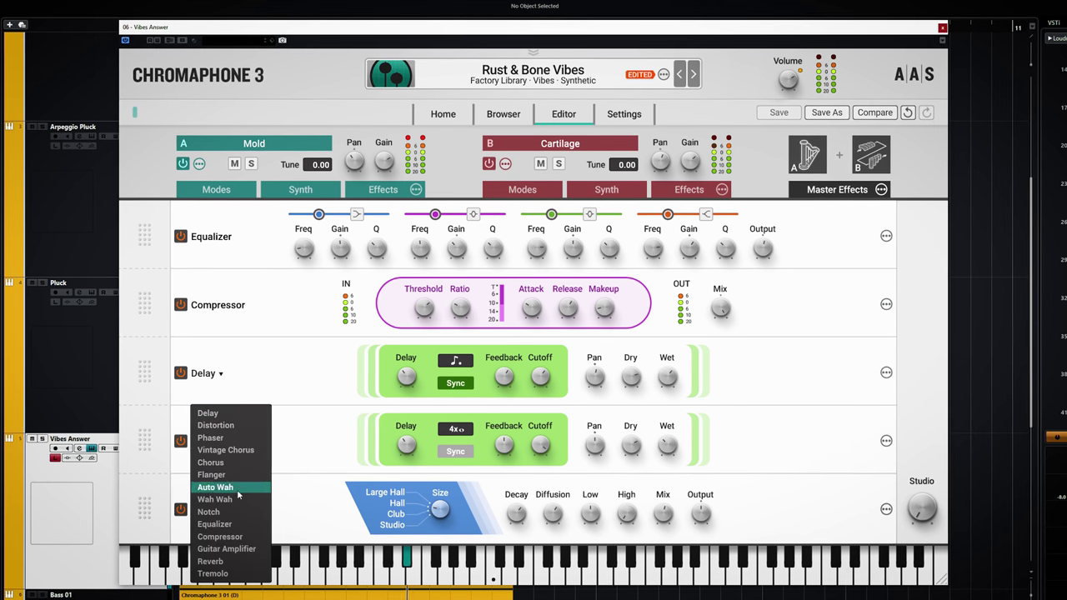
click(215, 425)
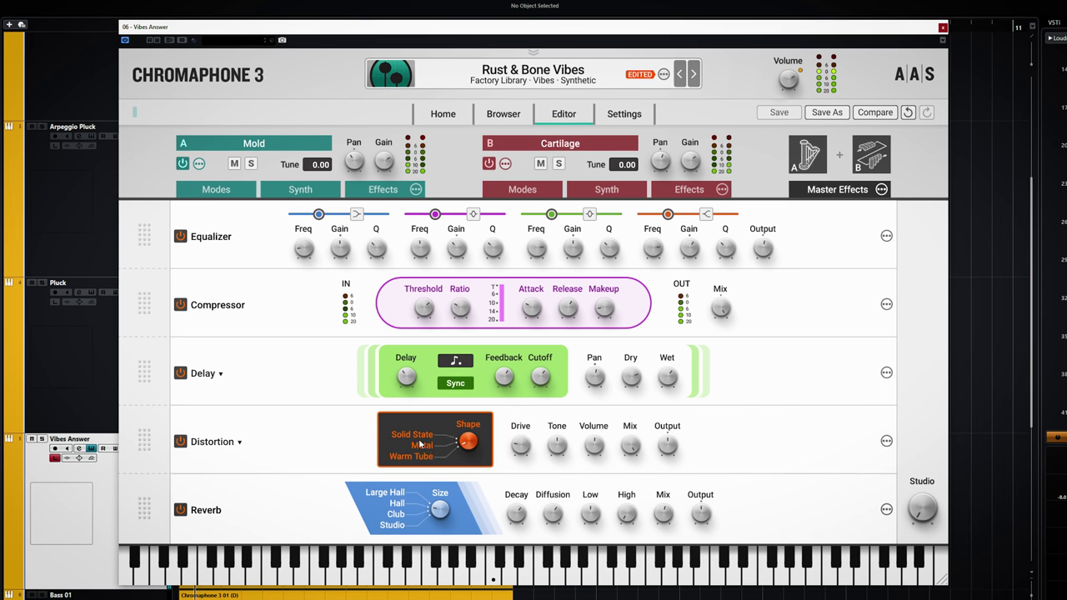
drag(516, 442, 516, 442)
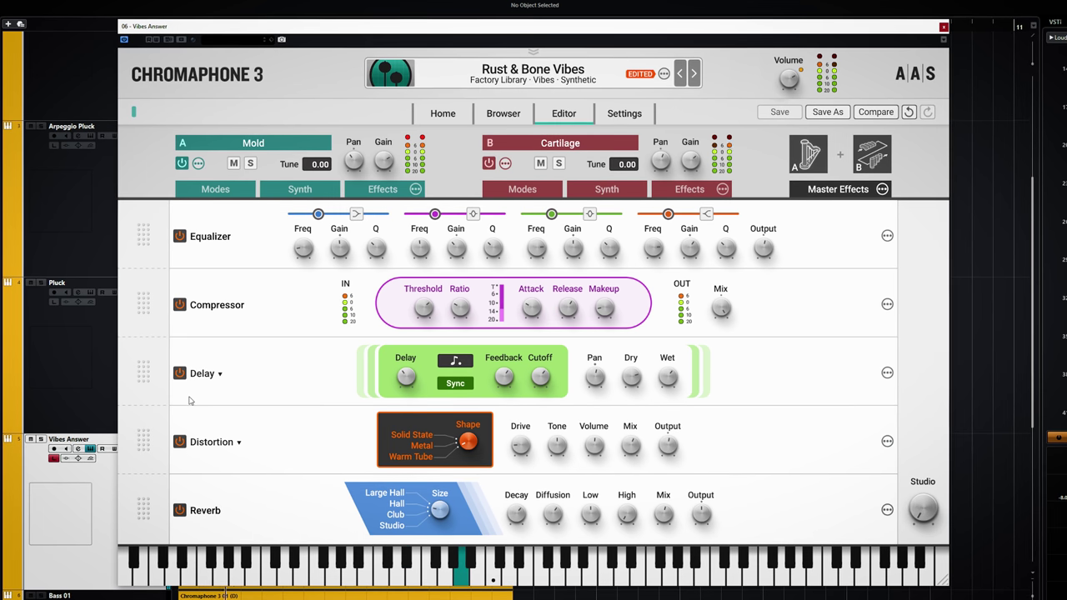
Look over layer A's Synth settings and open its Modes settings.
click(306, 190)
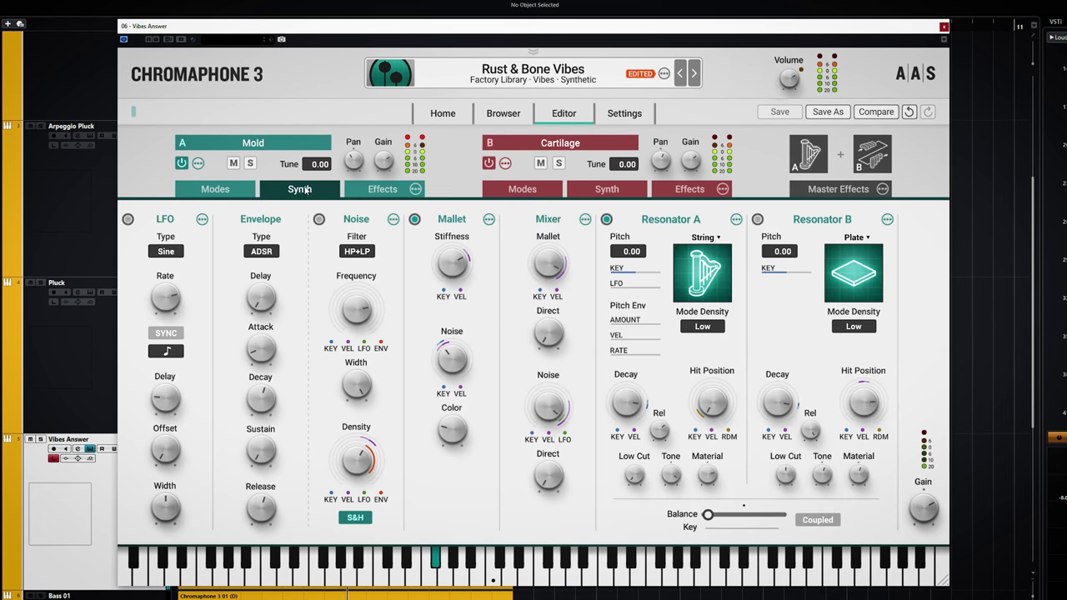
click(217, 189)
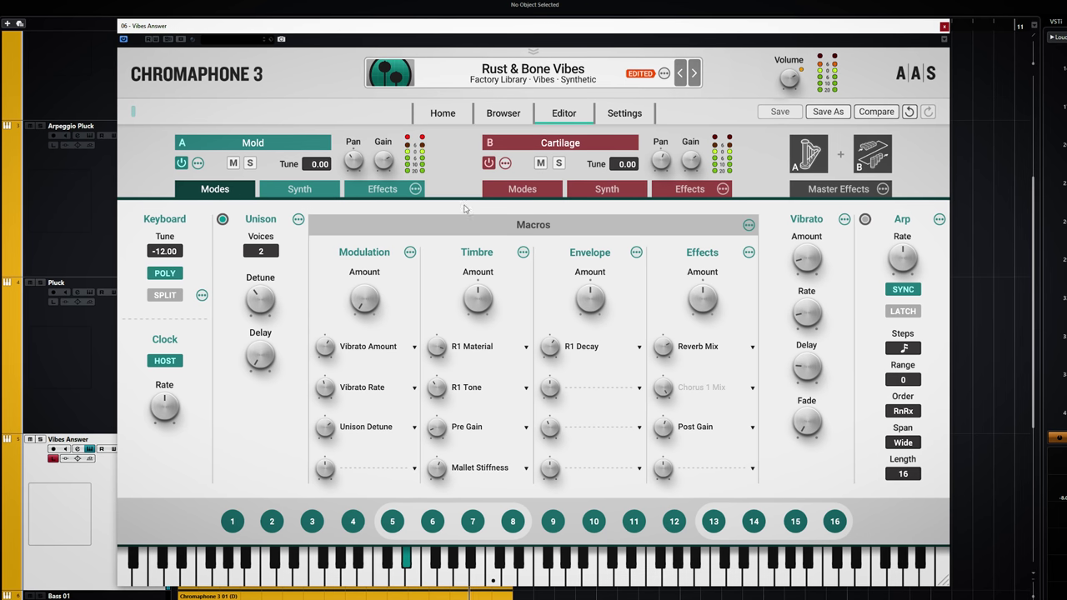
Look over the targets for layer A's first Modulation macro slot, and assign Flanger 2 Feedback to its third Envelope macro slot.
click(412, 349)
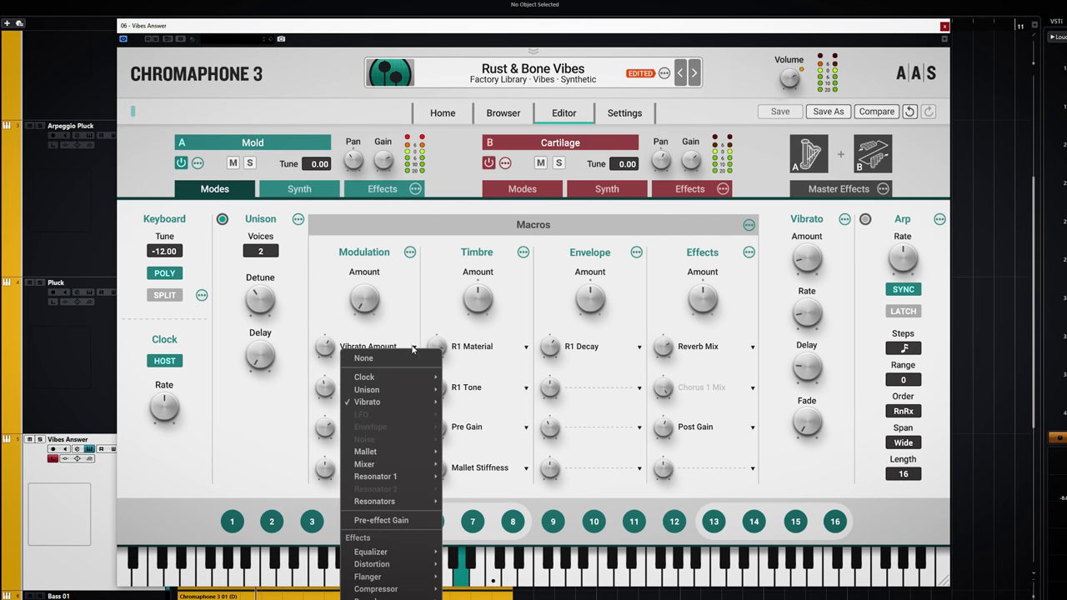
click(412, 350)
click(639, 430)
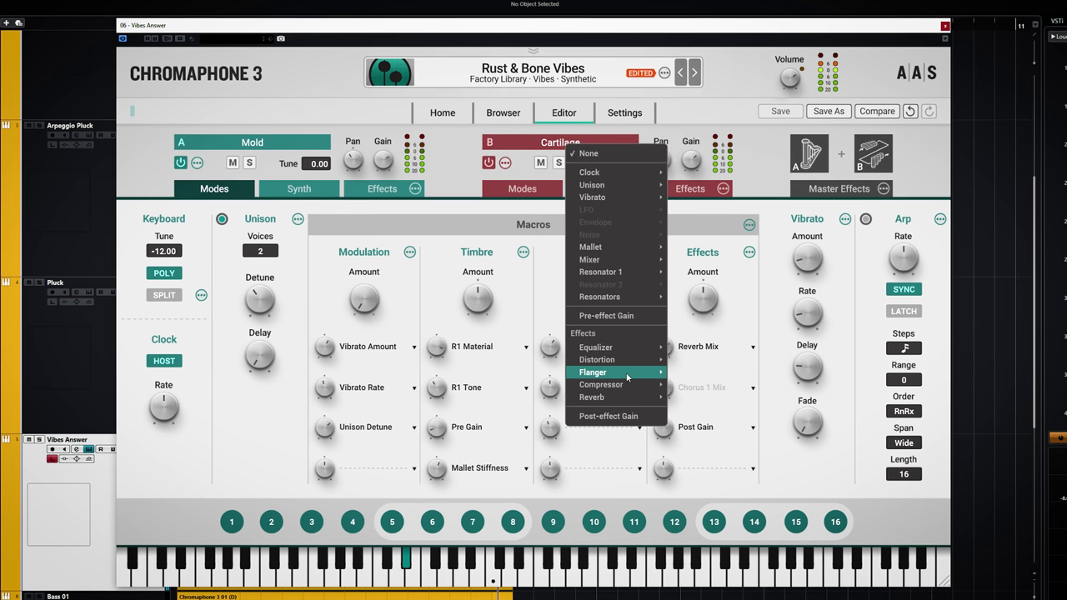
mouse_move(609, 372)
click(696, 355)
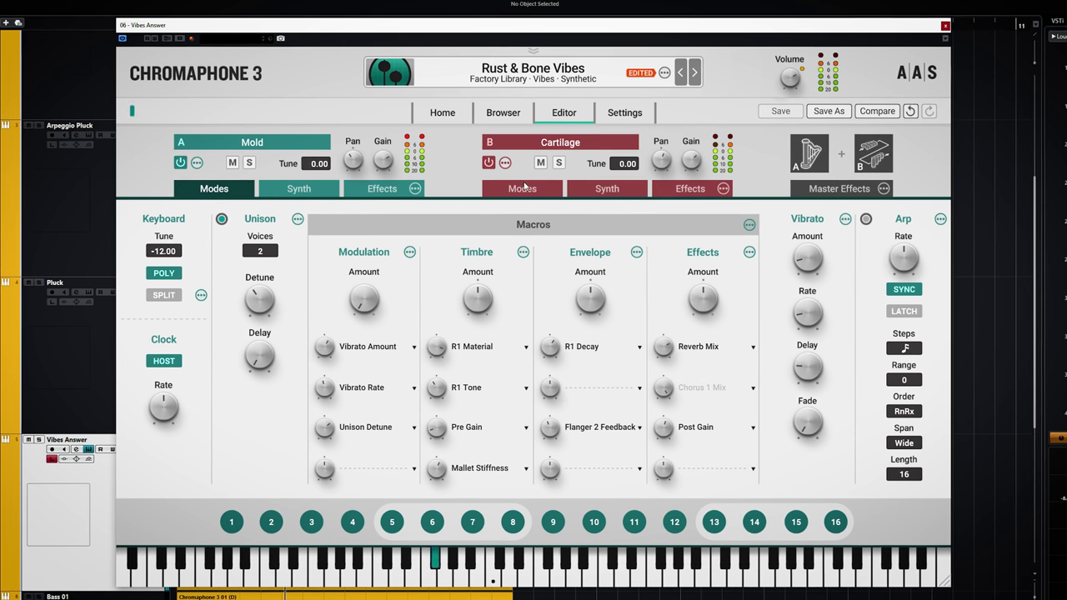
Assign Resonator 2 Decay to the third Envelope macro slot in layer B's Modes settings, and return to the Home view.
click(526, 190)
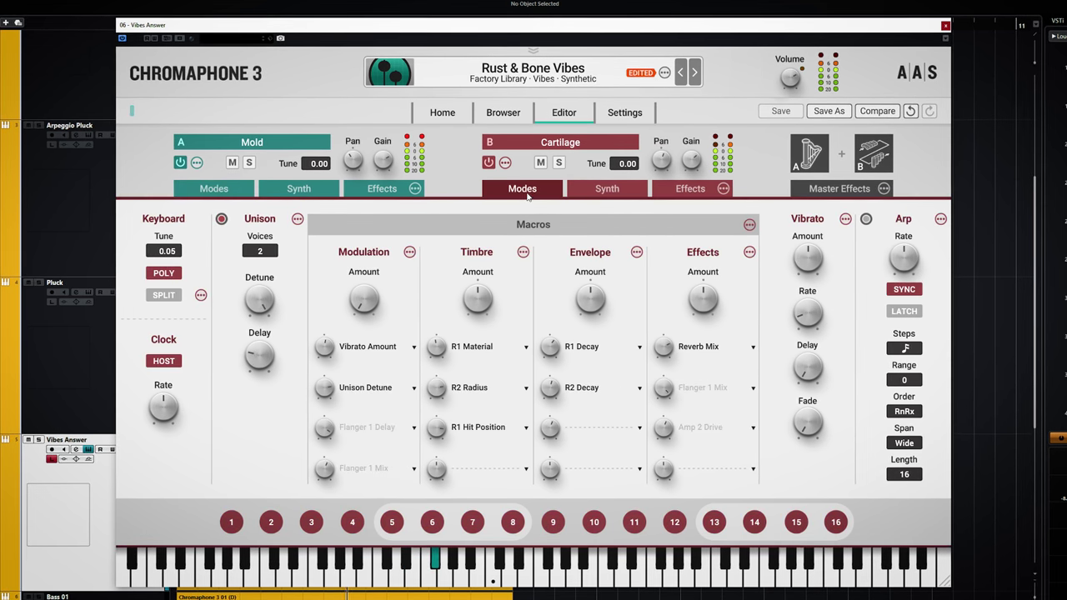
click(637, 429)
mouse_move(642, 284)
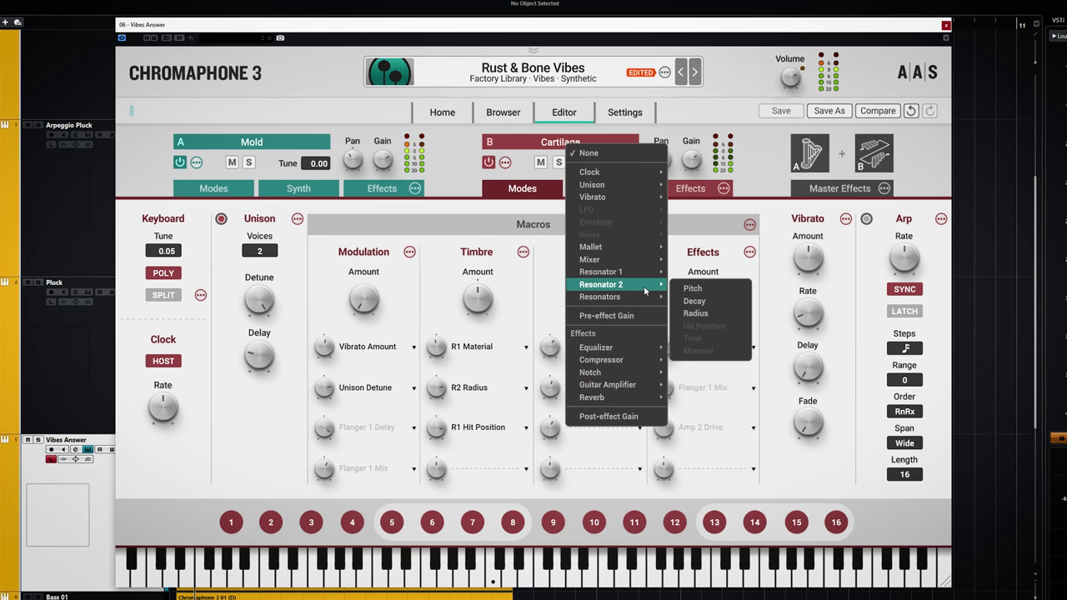
click(714, 313)
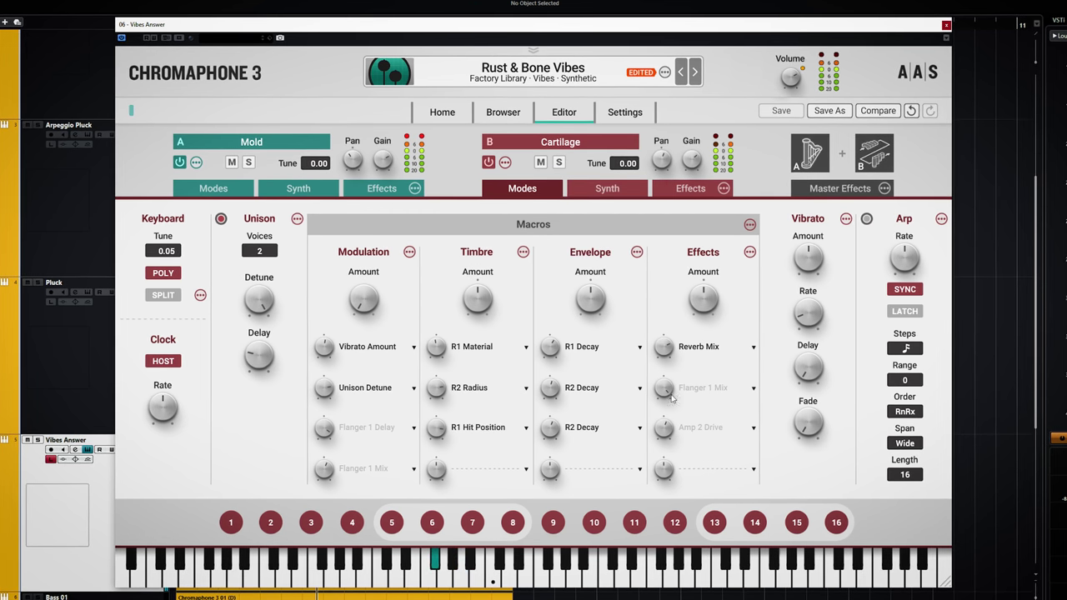
click(442, 112)
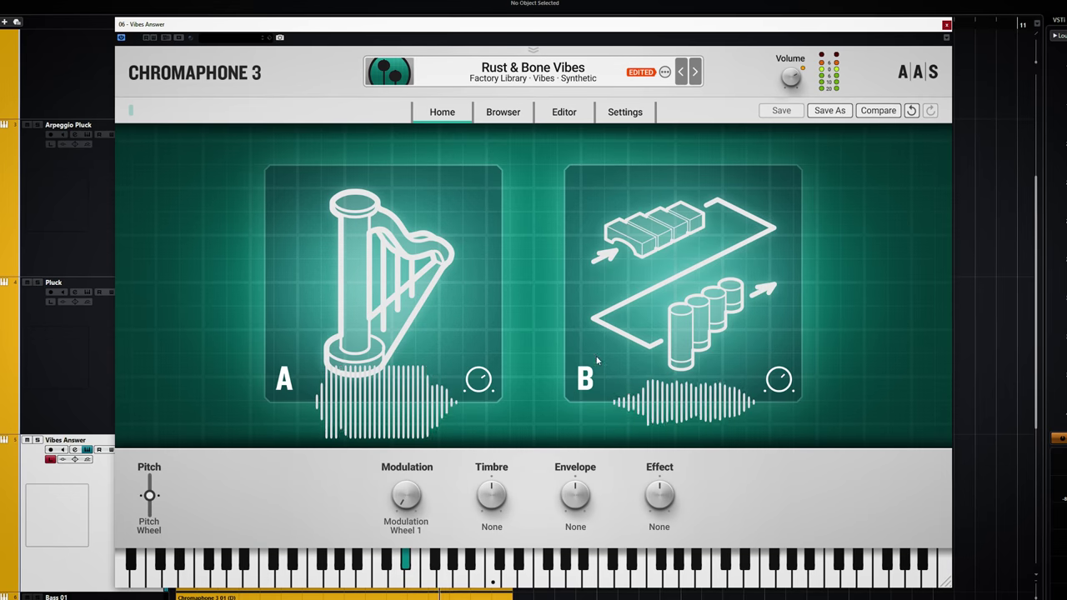